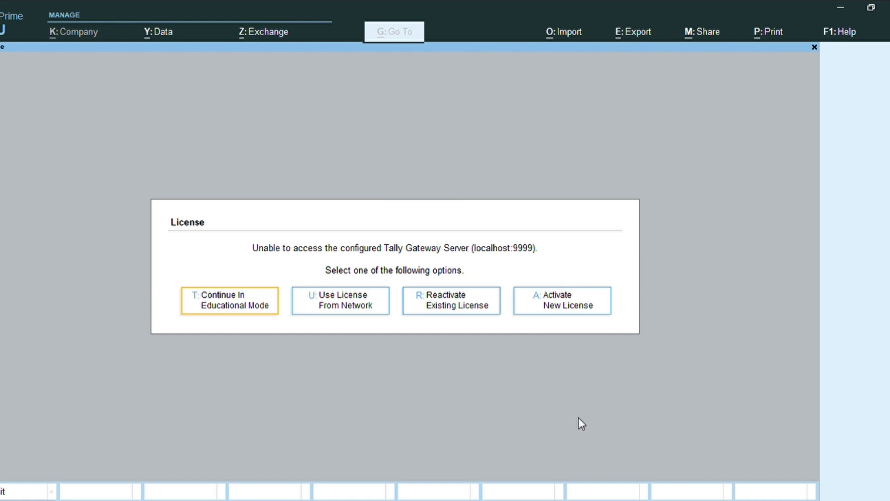
Continue in Educational Mode and create a new company named Cost Category
key("Return")
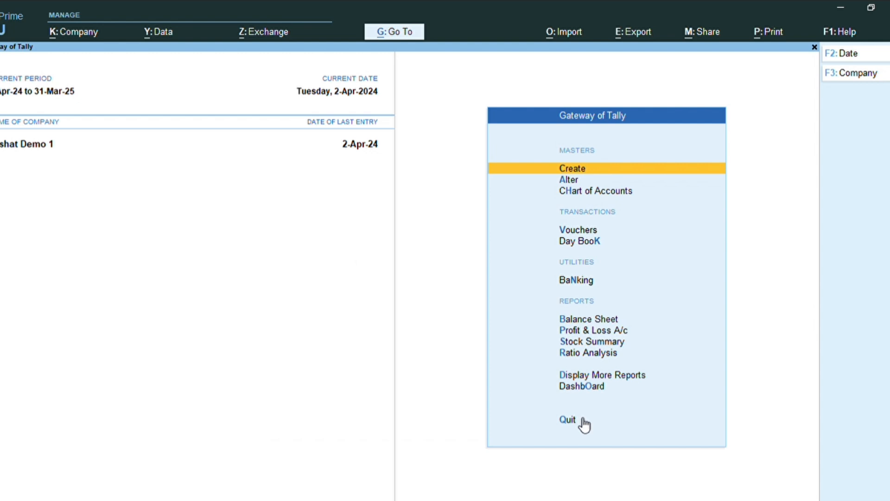
key("alt+k")
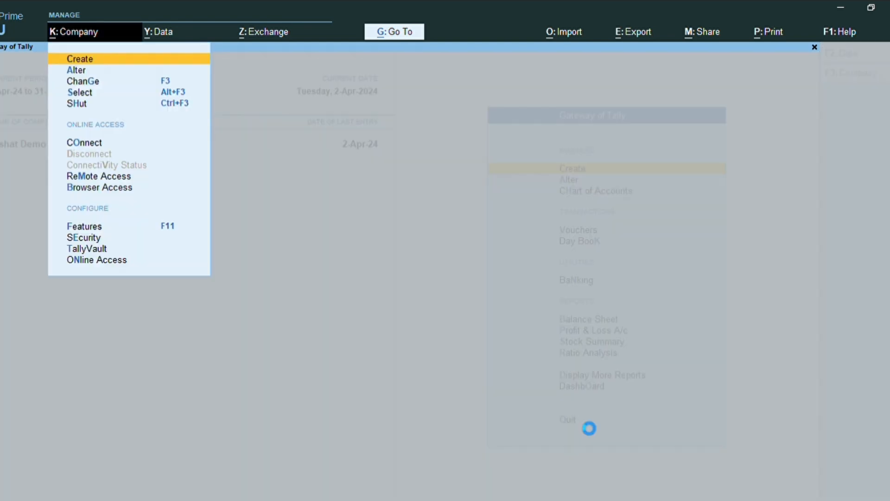
key("Return")
key("Return")
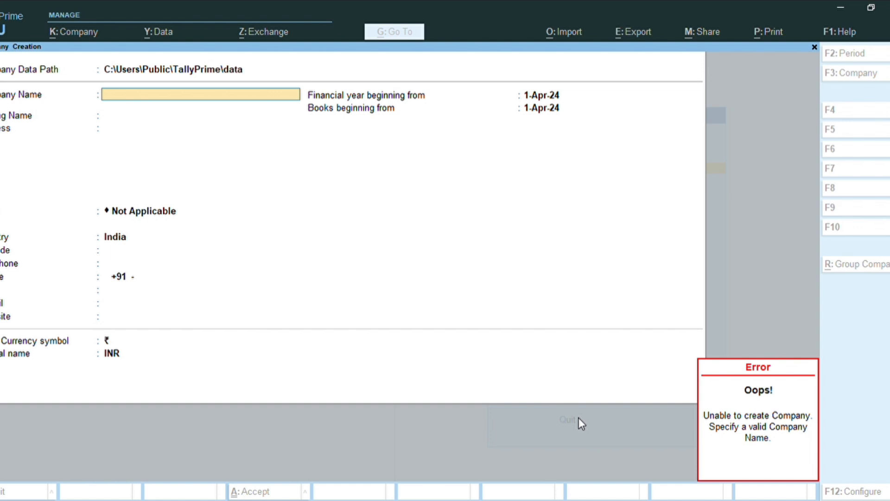
key("Return")
key("Return")
type("Cost")
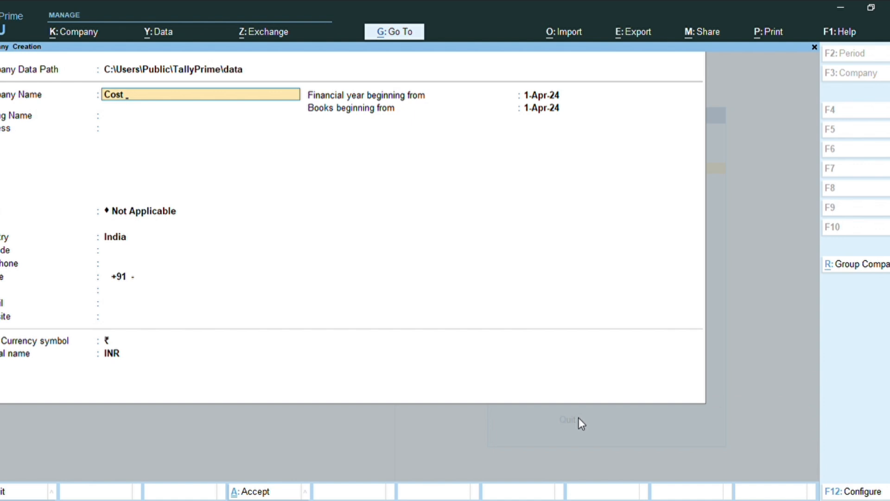
type(" Category")
key("ctrl")
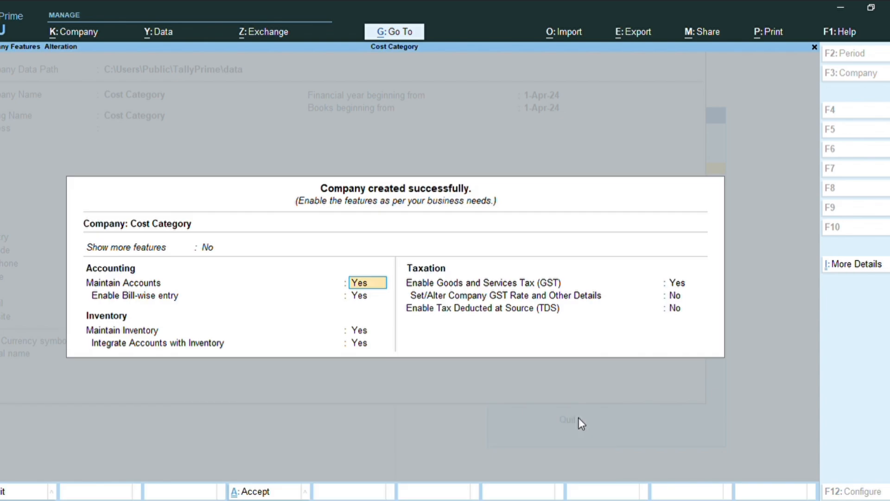
Accept the new company's default feature settings
key("Return")
key("Return")
key("Return")
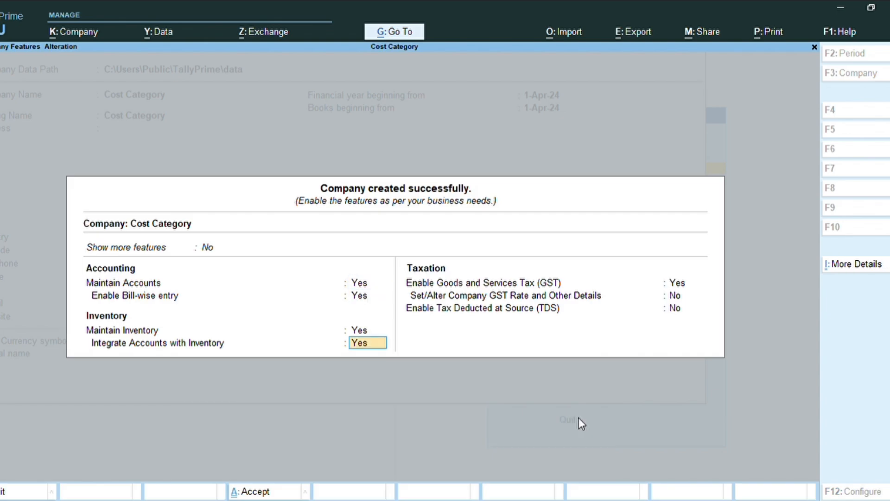
key("Return")
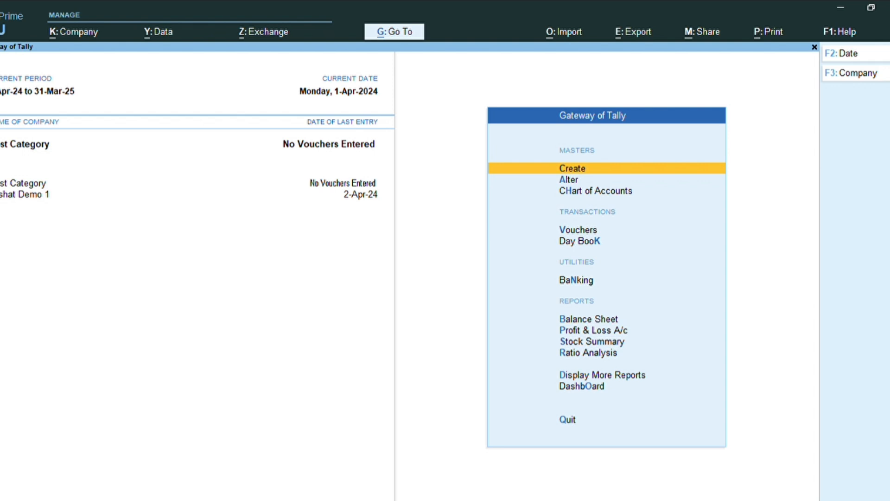
key("F11")
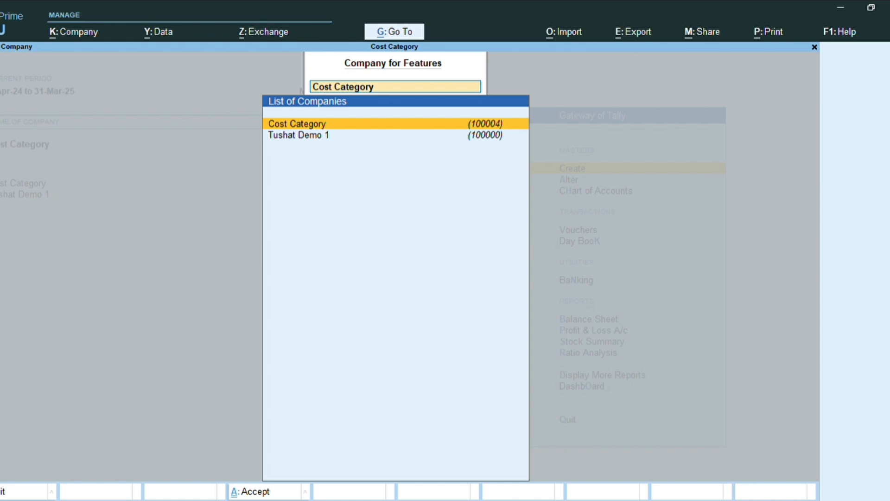
key("Escape")
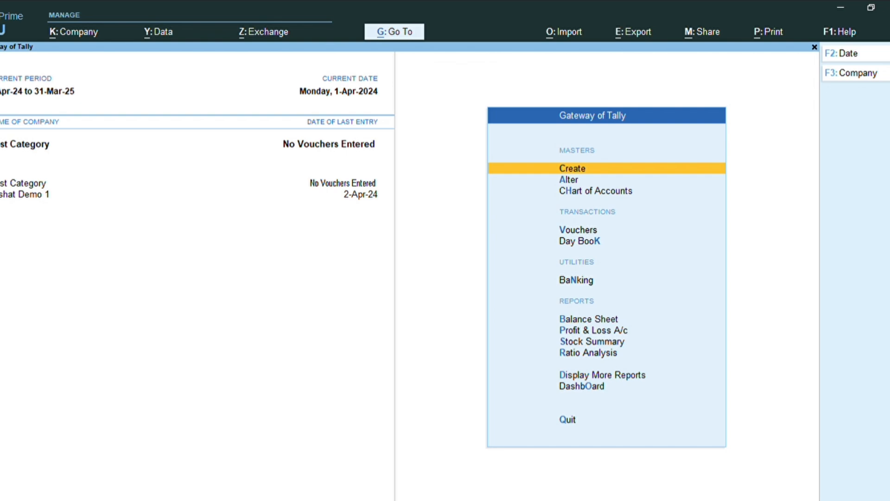
key("Down")
key("Down")
key("Down")
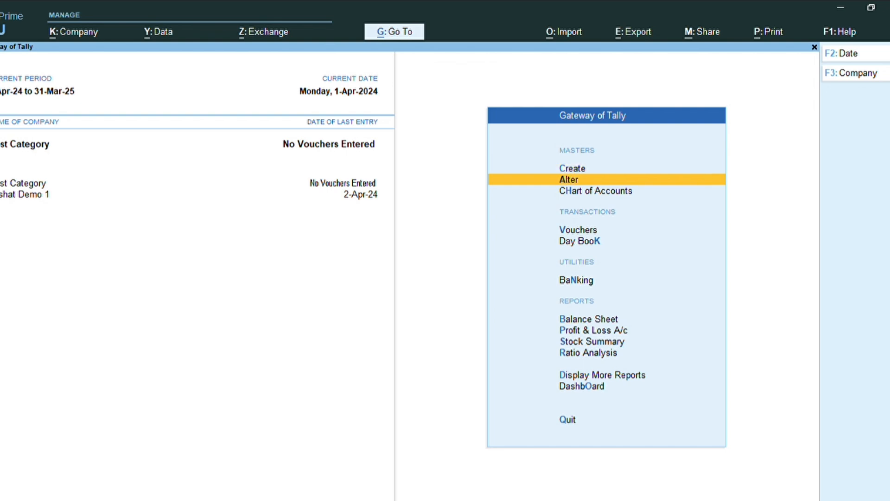
key("Up")
key("Up")
key("Up")
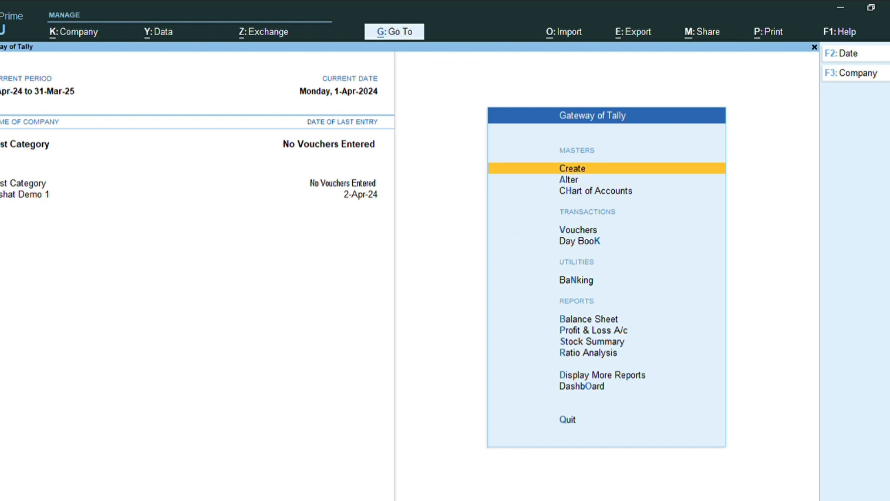
Start creating a new ledger and name it Salary
key("Return")
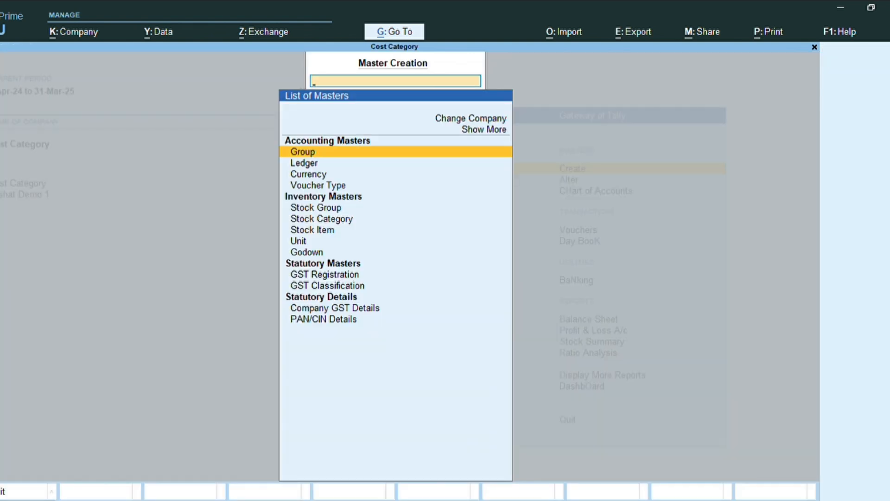
key("Down")
key("Return")
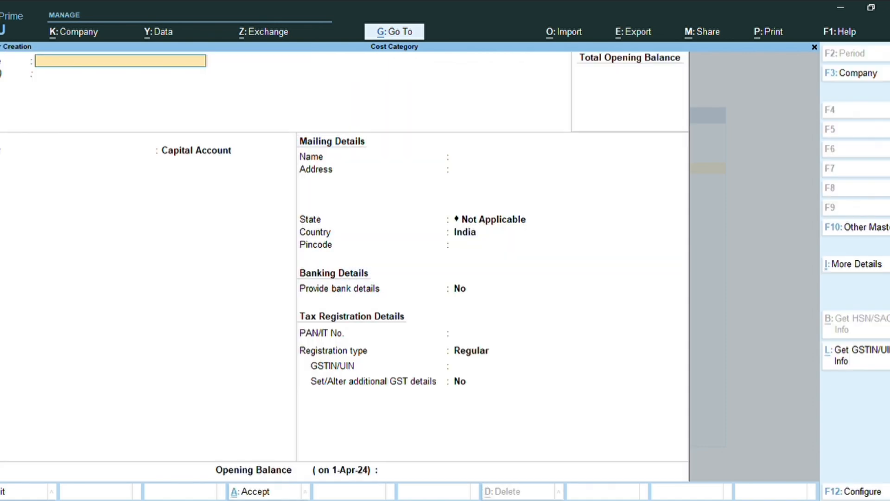
type("Sall")
key("BackSpace")
type("ary")
key("Return")
key("Return")
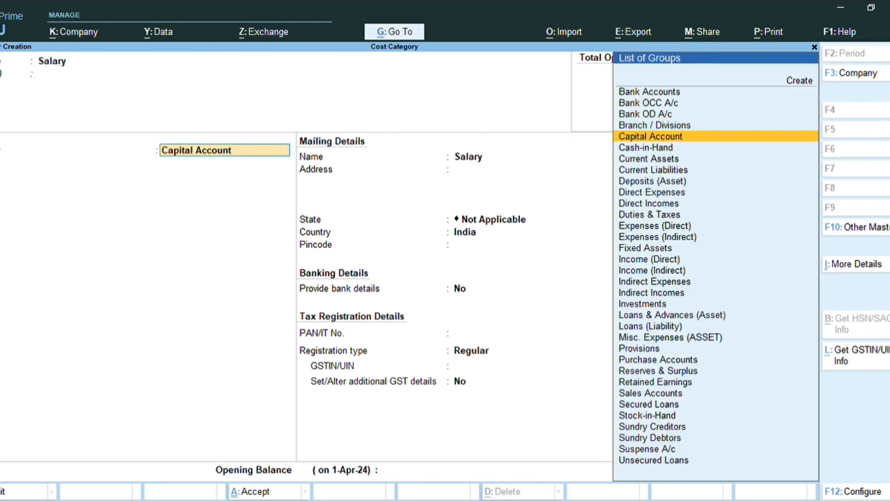
Place the Salary ledger under the Indirect Expenses group and save it
type("ind")
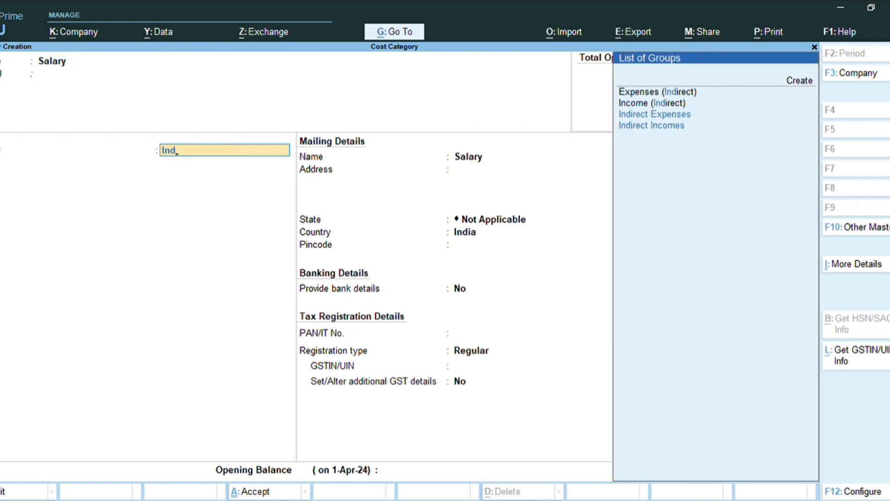
key("Down")
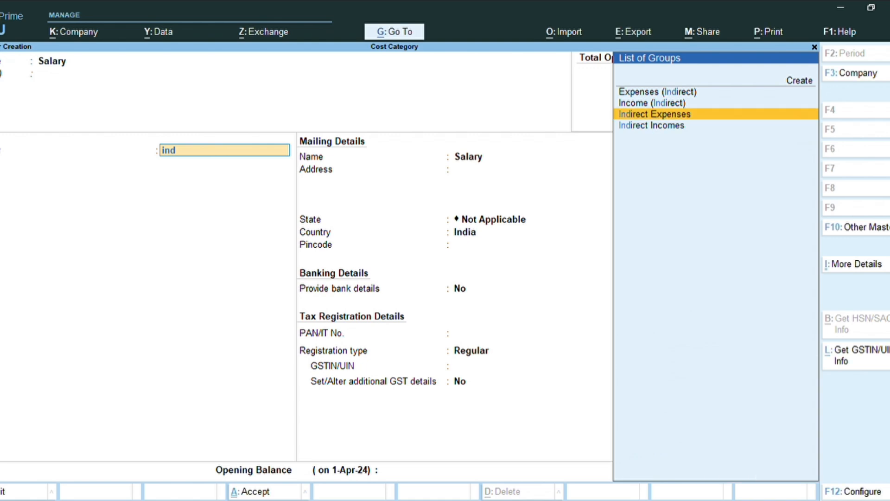
key("Down")
key("Up")
key("Return")
key("ctrl")
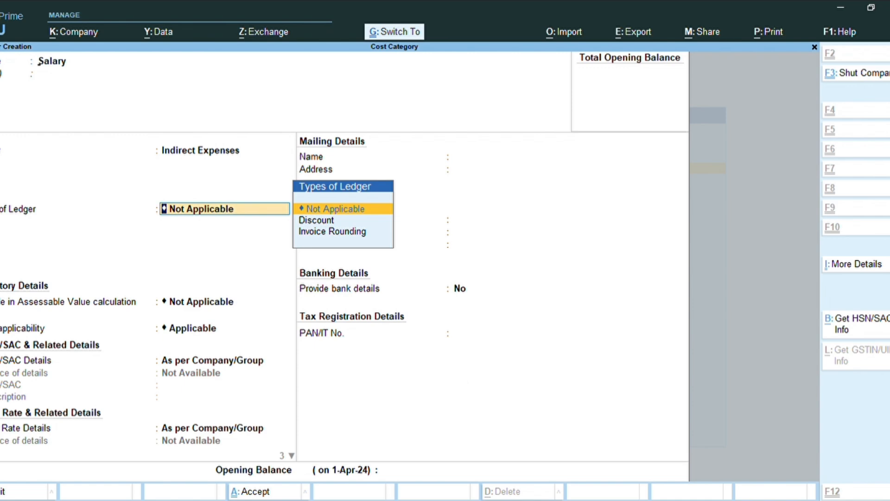
key("ctrl+a")
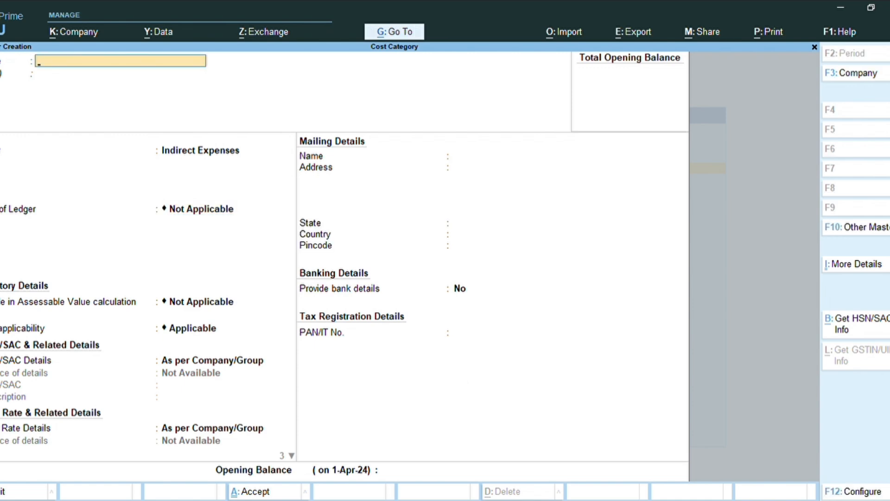
Create a ledger named Advertisment under Indirect Expenses, save it, and quit ledger creation
type("Advertisment")
key("Return")
key("Return")
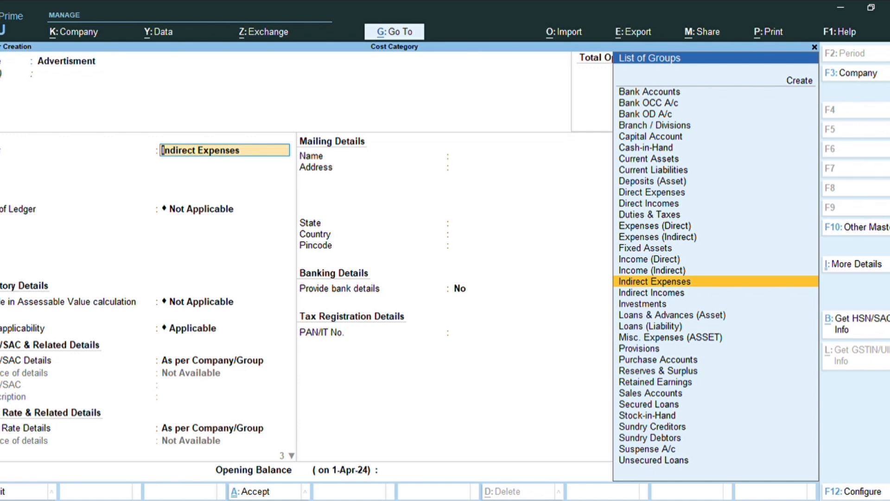
key("ctrl")
key("ctrl+a")
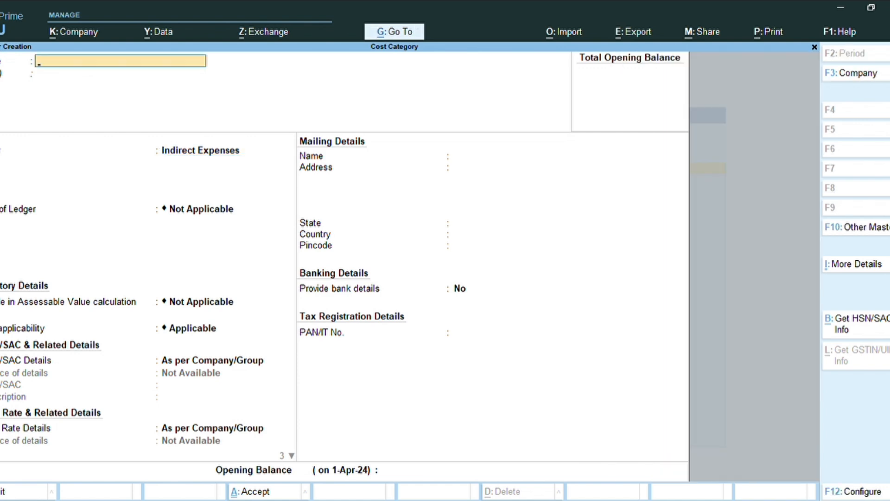
key("ctrl")
key("Escape")
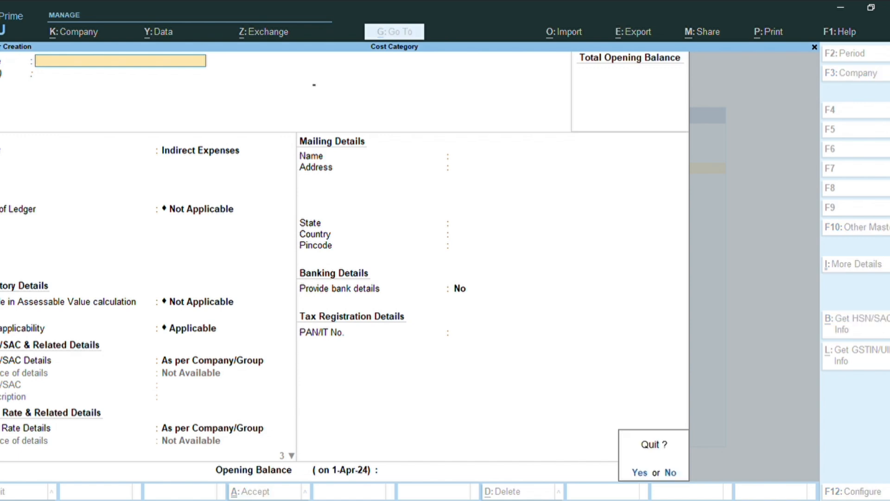
key("y")
key("Escape")
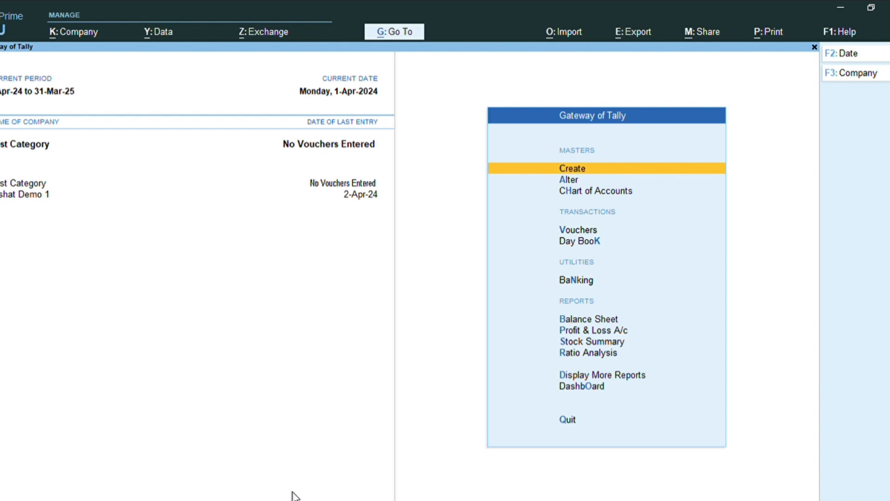
Expand the full list of master types available for creation and examine it
key("Return")
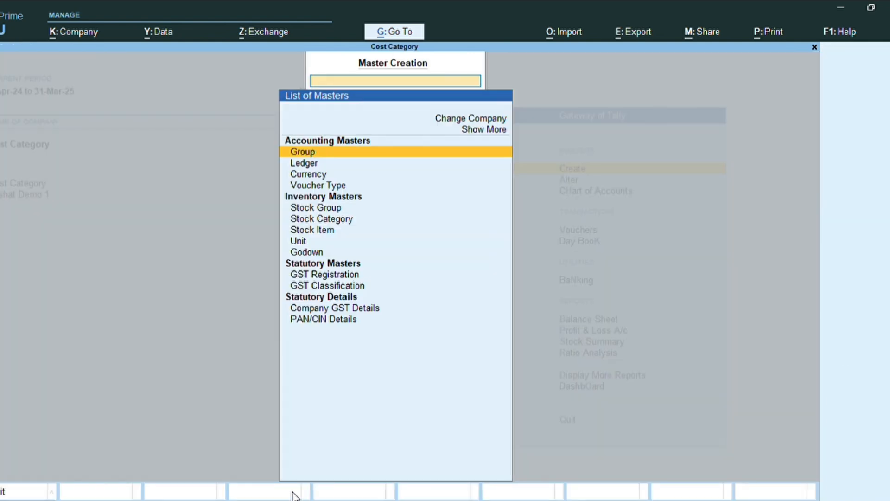
key("Down")
key("Down")
key("Down")
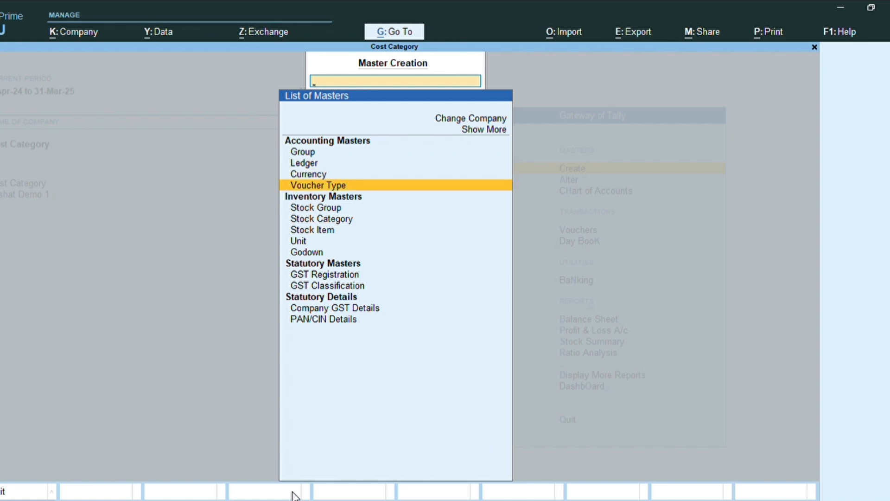
key("Up")
key("Up")
key("Up")
key("Up")
key("Up")
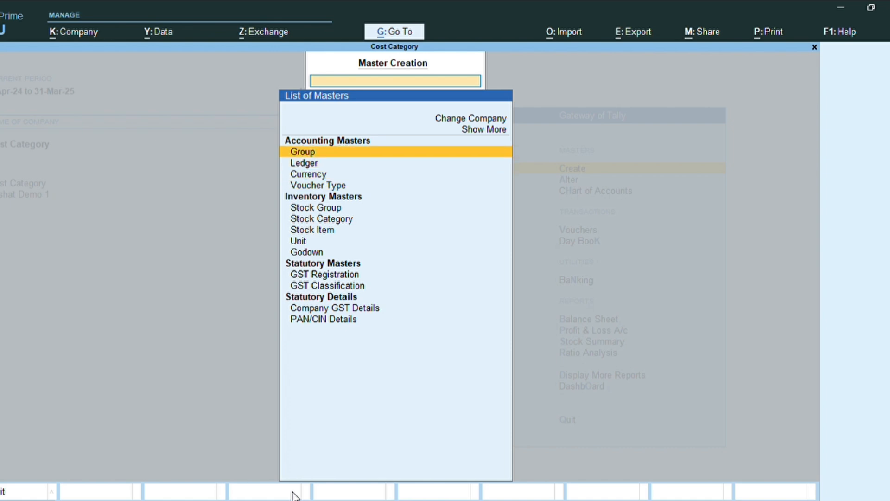
key("Return")
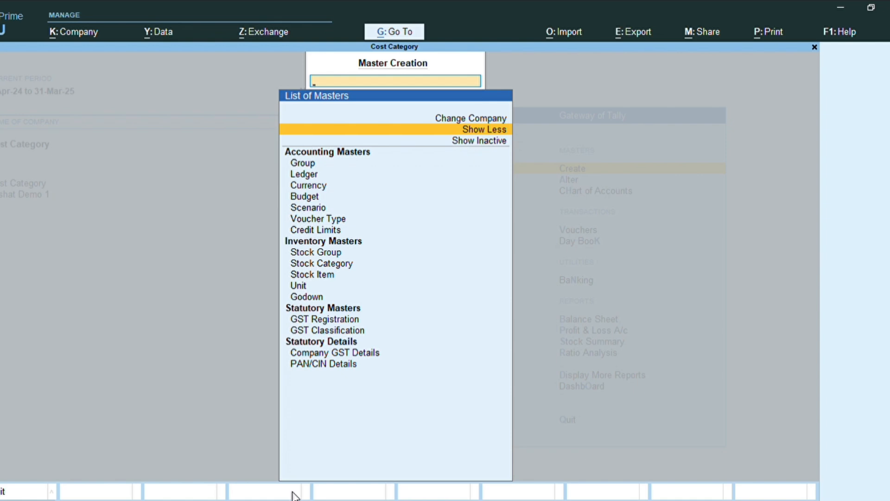
key("Escape")
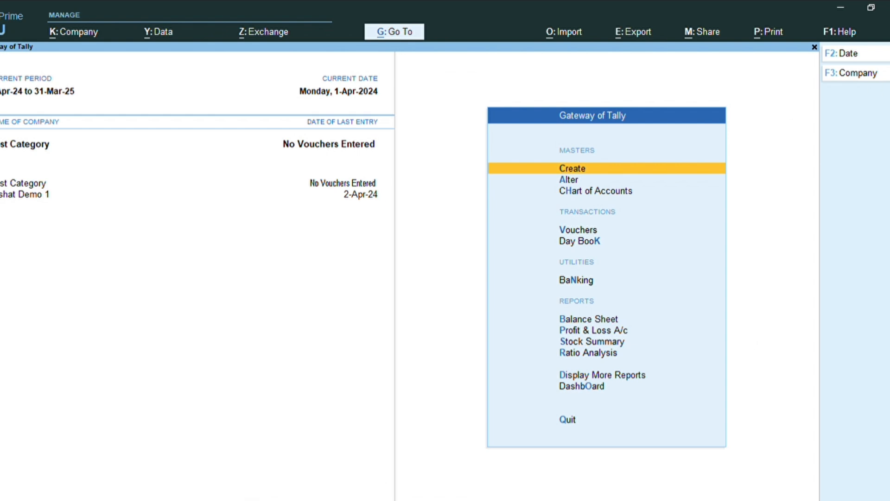
key("F3")
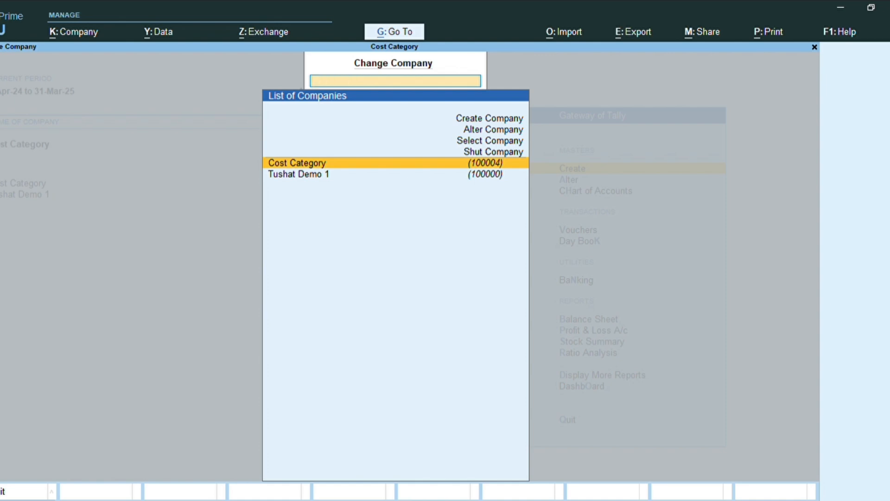
key("Escape")
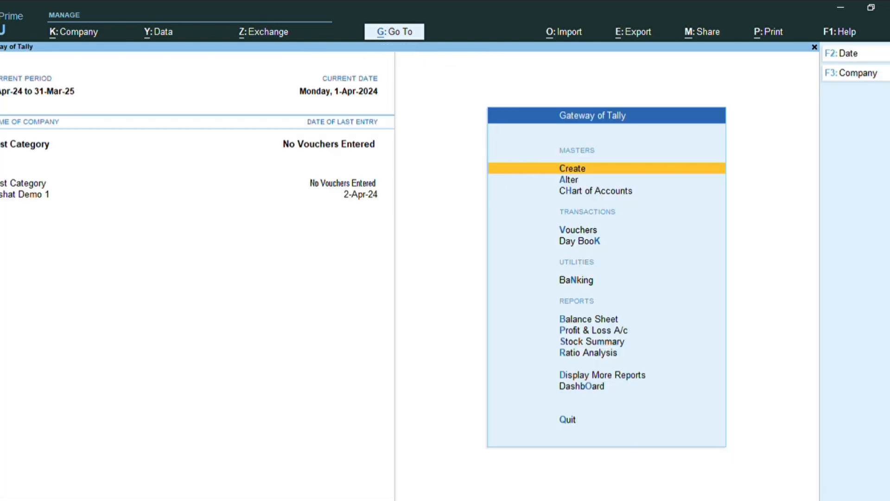
key("F11")
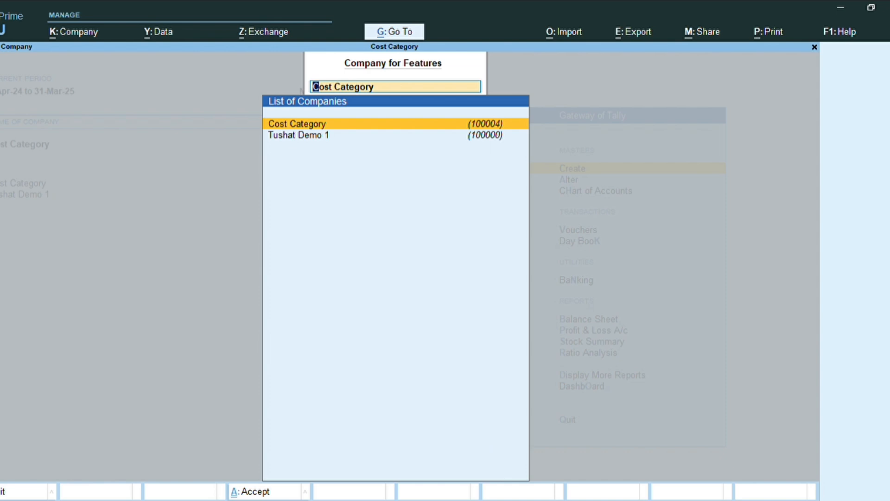
key("Escape")
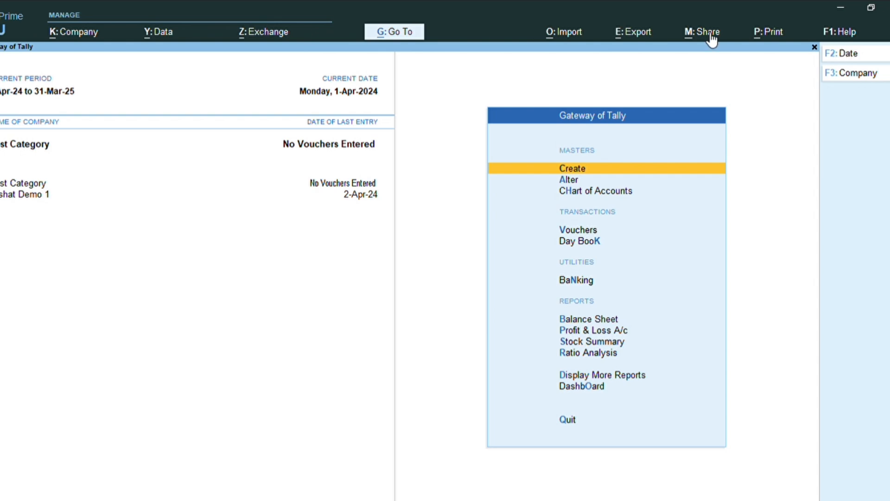
Open company features for the Cost Category company and turn on showing more features
left_click(92, 34)
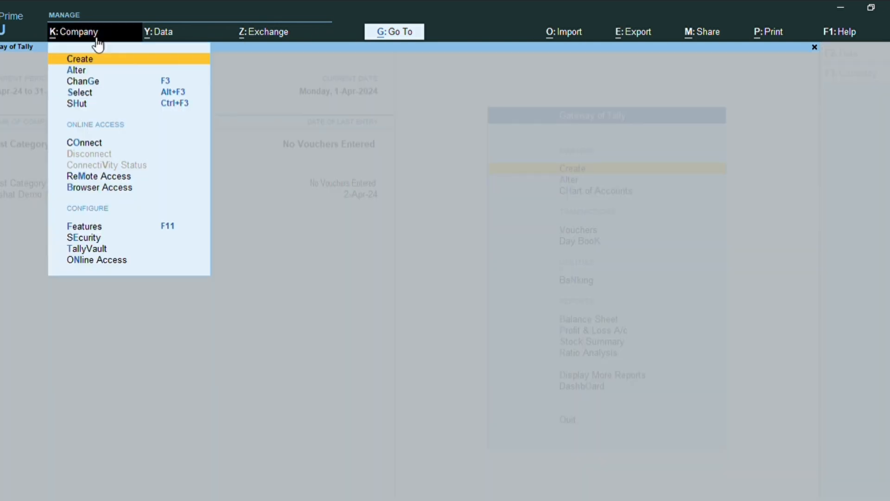
left_click(103, 227)
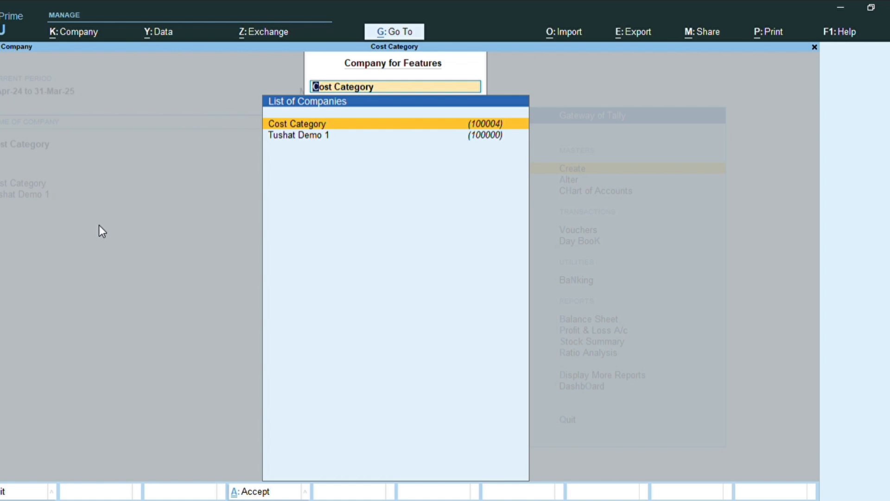
key("Return")
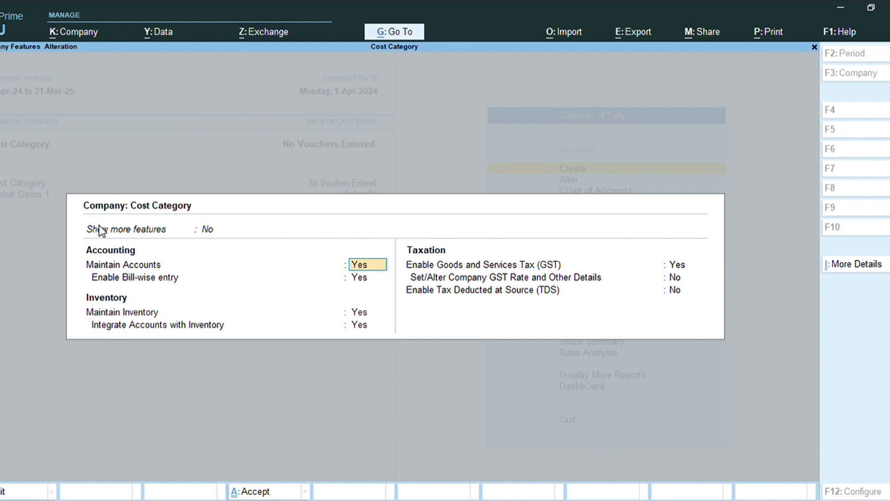
left_click(101, 230)
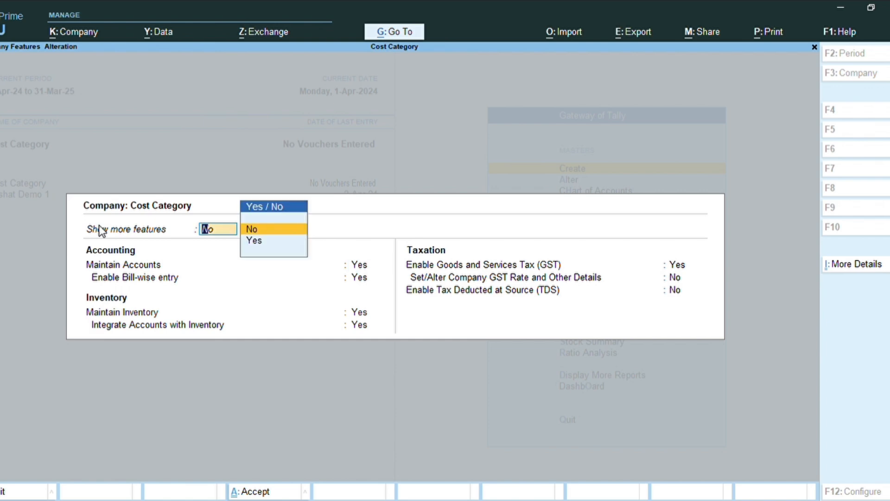
key("Down")
key("Return")
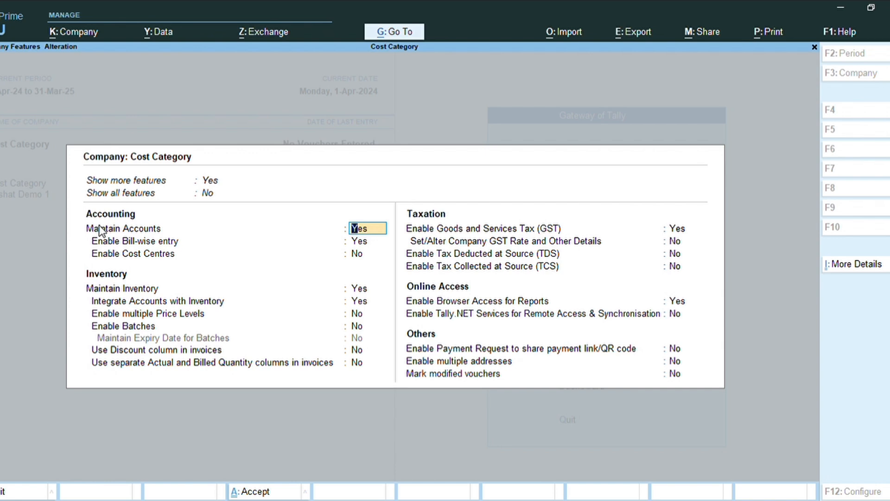
Enable cost centres for the company, save the feature settings, and return to the Gateway
key("Return")
key("Return")
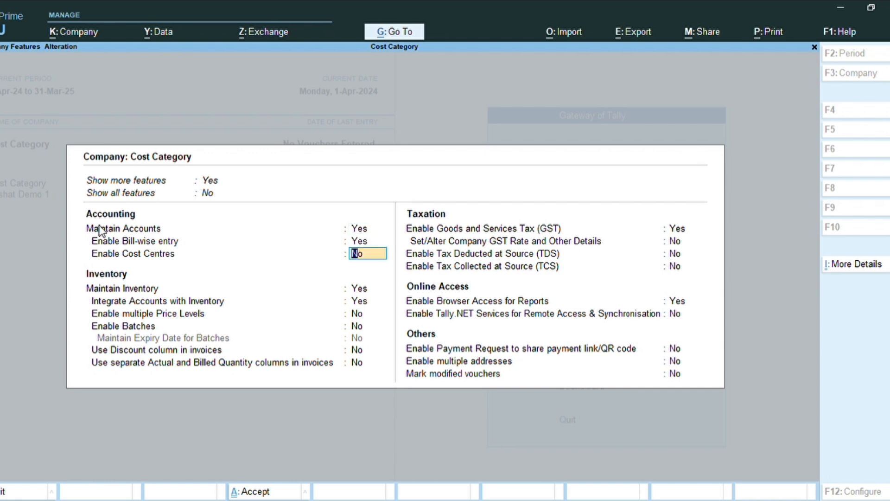
type("y")
key("Return")
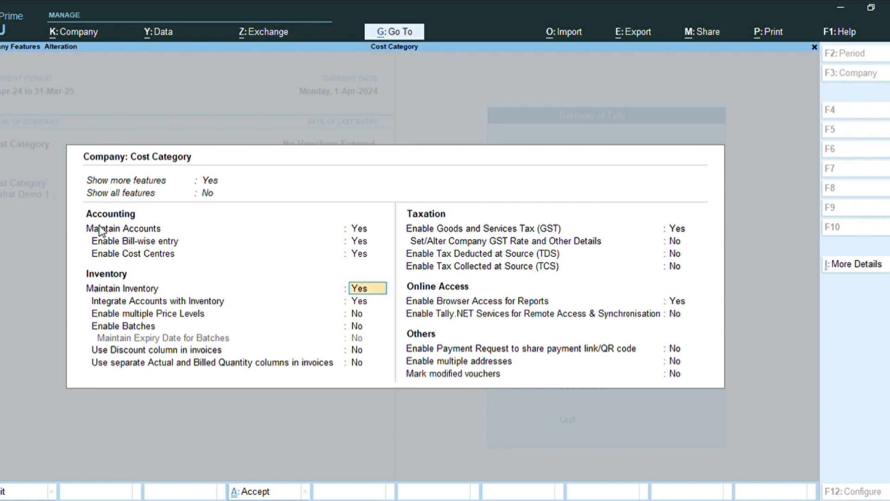
key("ctrl")
key("ctrl+a")
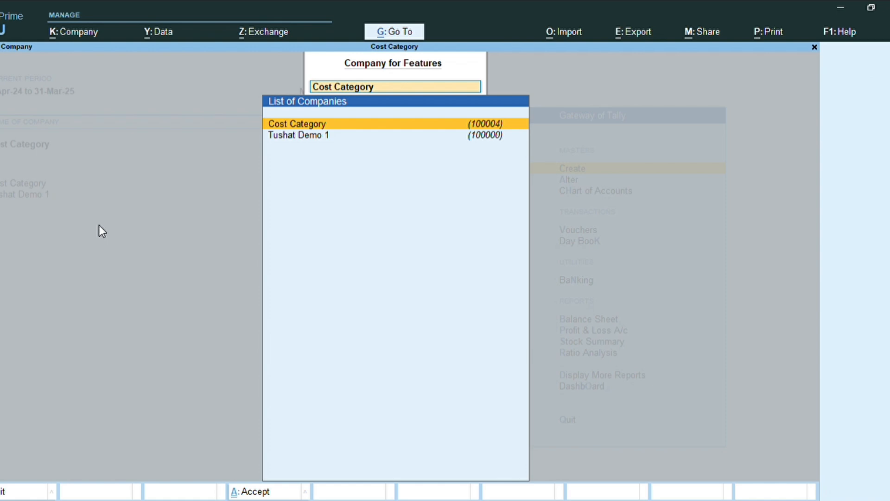
key("BackSpace")
key("Escape")
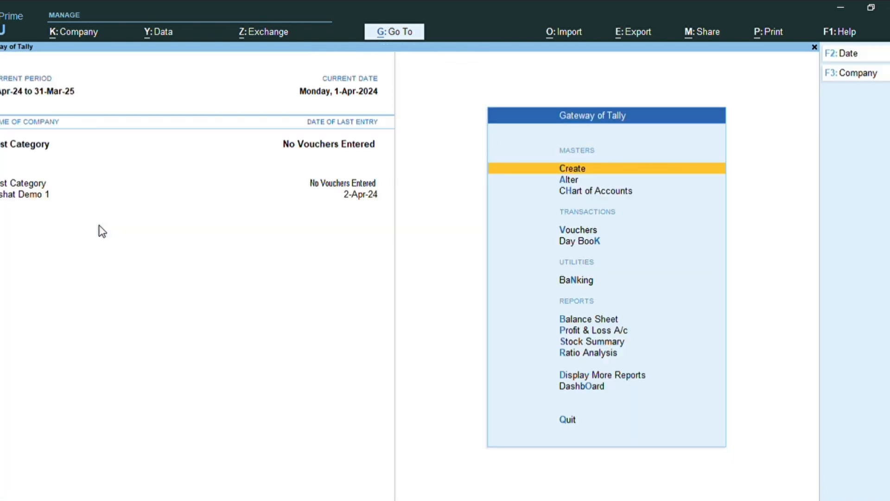
Create a new cost category named Salary, keeping its revenue item settings, and accept it
key("Return")
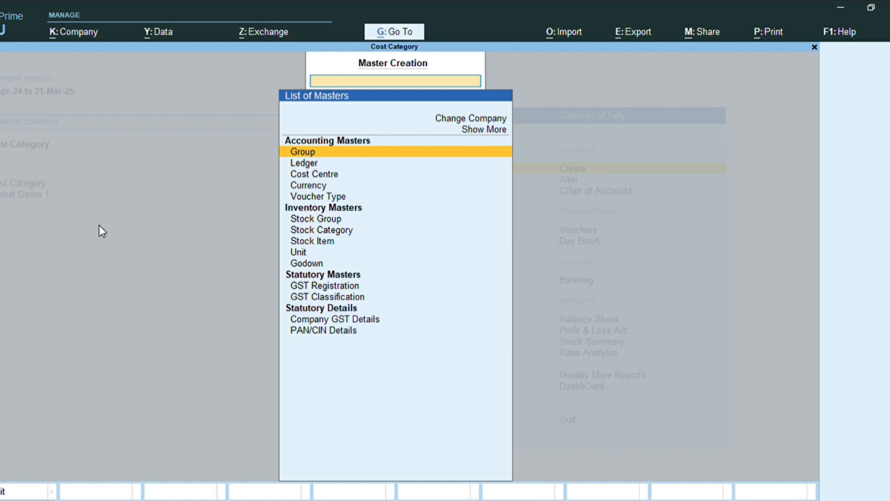
key("Down")
key("Down")
key("Down")
key("Down")
key("Down")
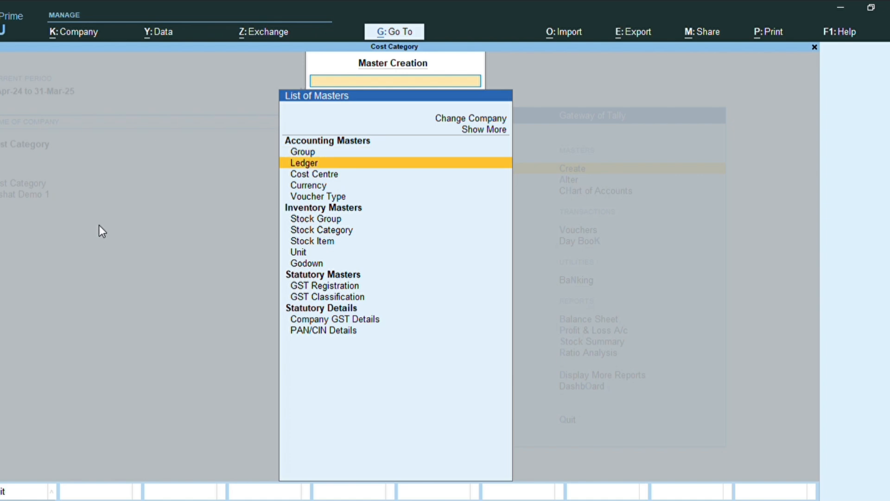
key("Up")
key("Up")
key("Up")
key("Up")
key("Up")
key("Up")
key("Up")
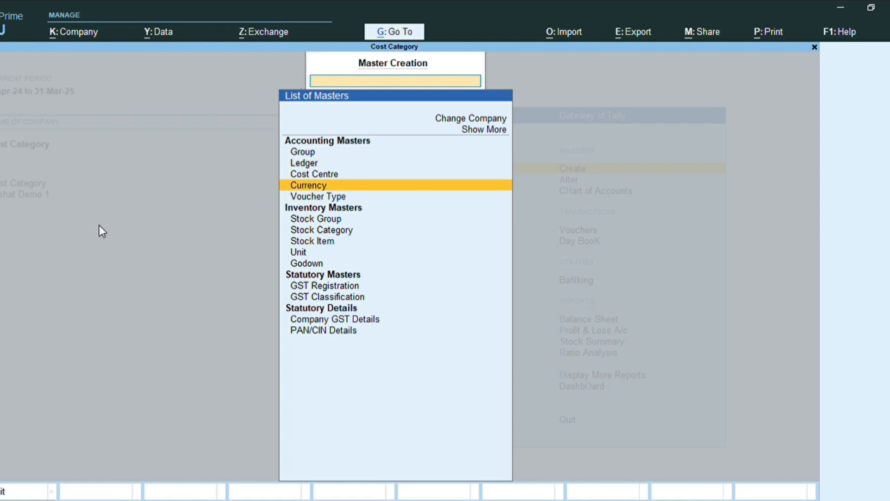
key("Return")
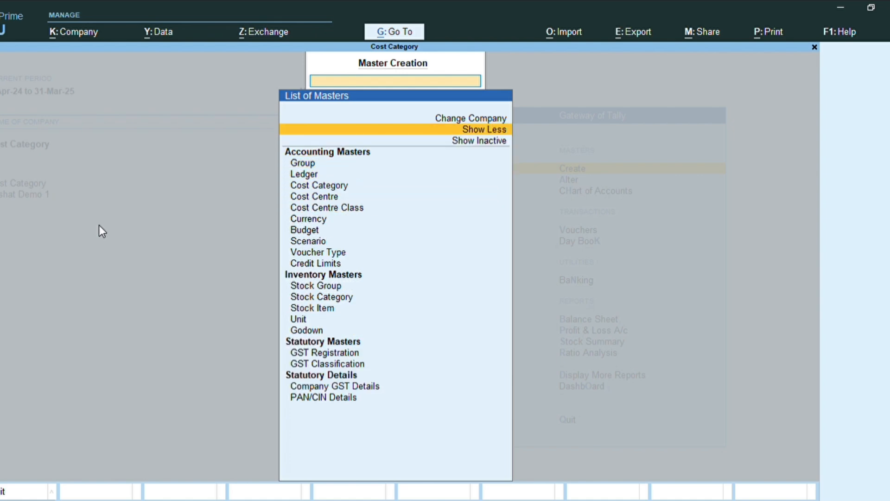
key("Down")
key("Down")
key("Down")
key("Down")
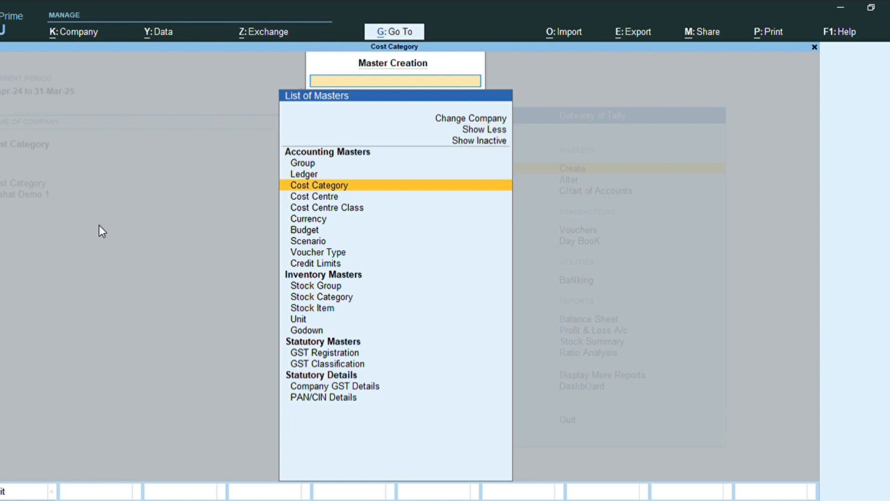
key("Return")
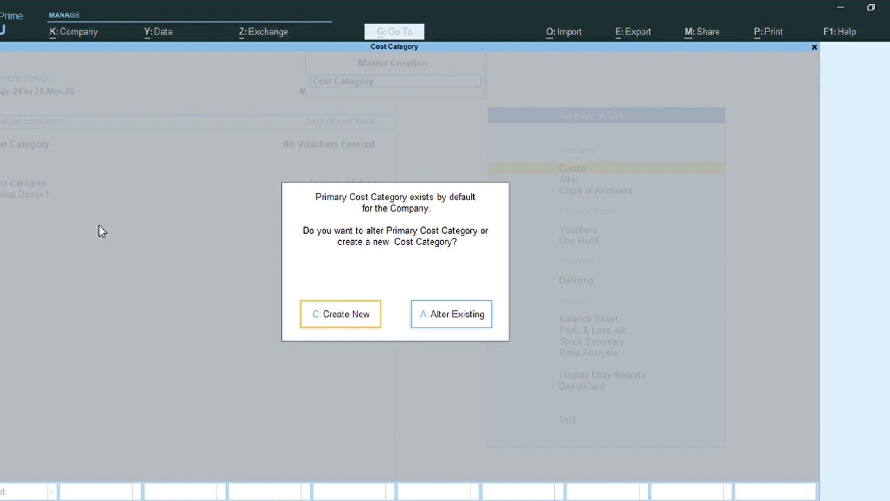
key("Return")
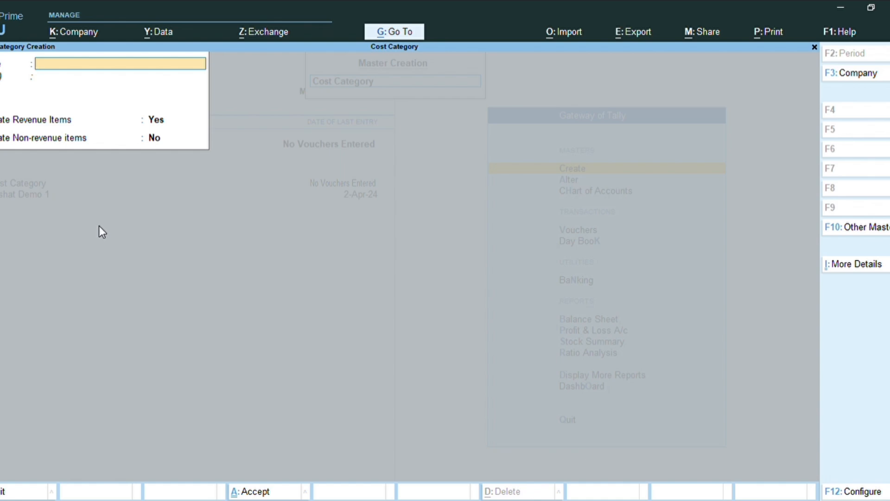
type("Salary")
key("Return")
key("Return")
key("Return")
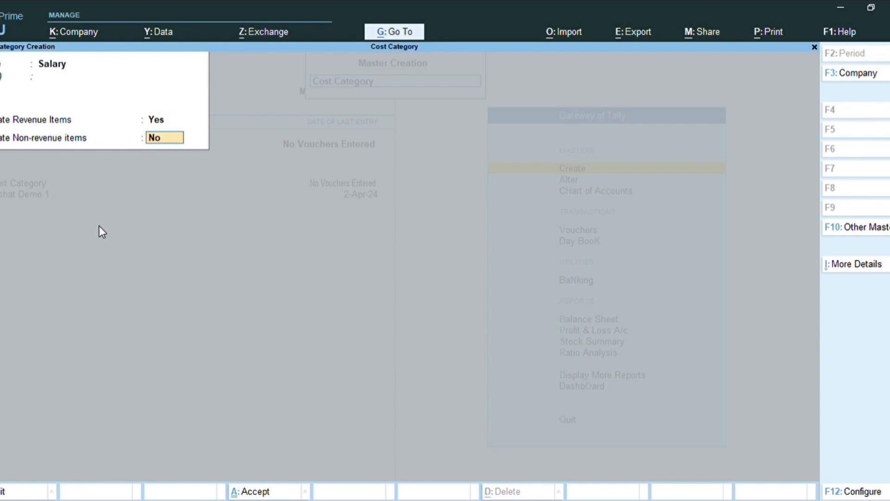
key("Return")
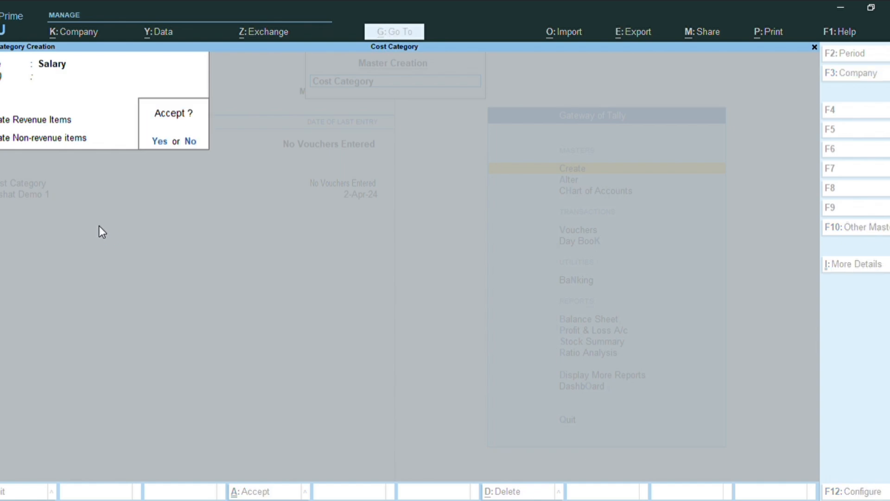
key("Return")
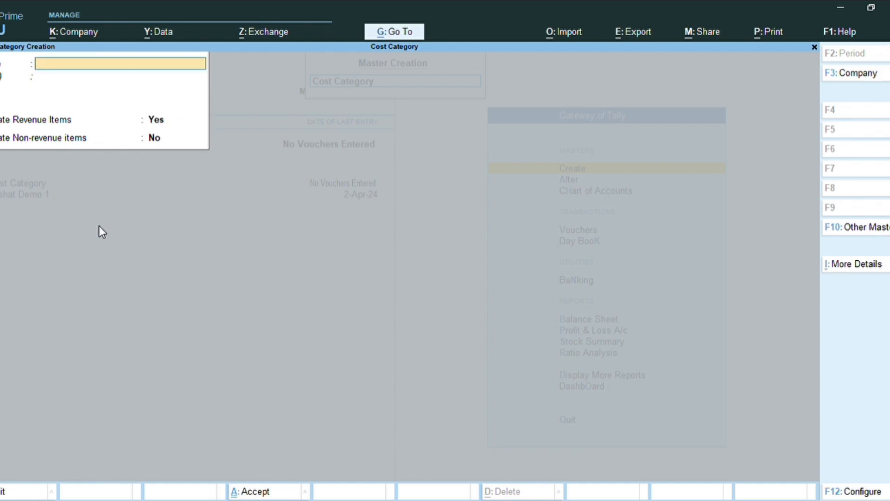
Create a cost category named Advertisement, save it, and quit cost category creation
type("Advertisement")
key("ctrl+a")
key("Escape")
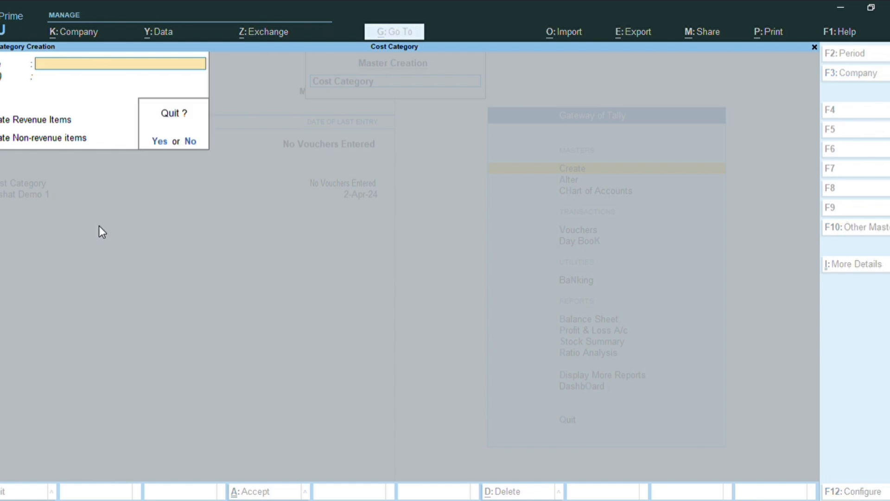
key("y")
key("Escape")
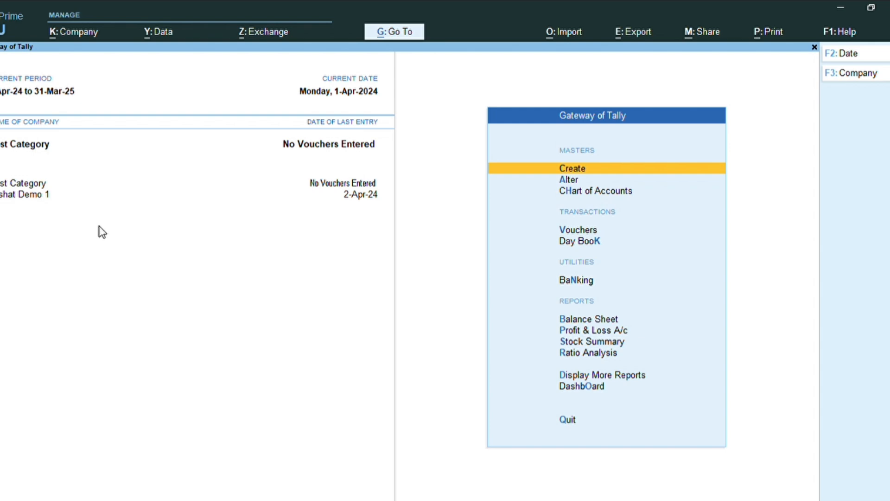
Create a cost centre under the Salary category with Primary as parent, entering an employee's name
key("Return")
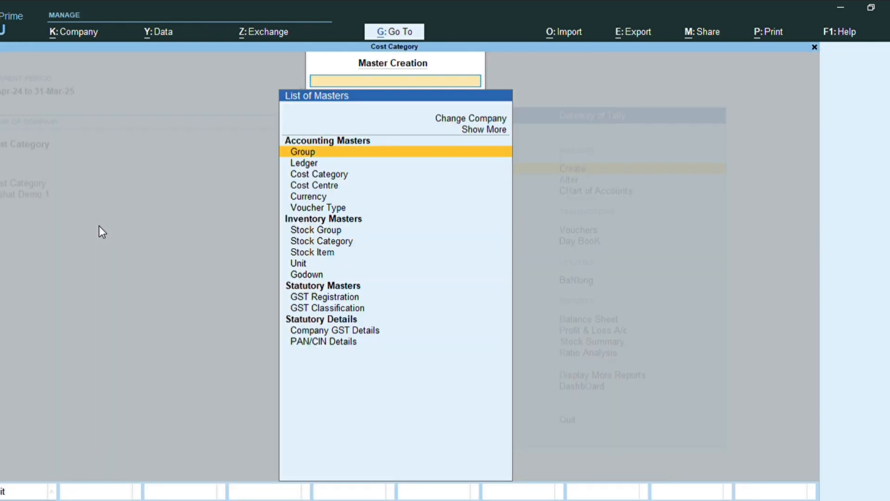
key("Down")
key("Down")
key("Down")
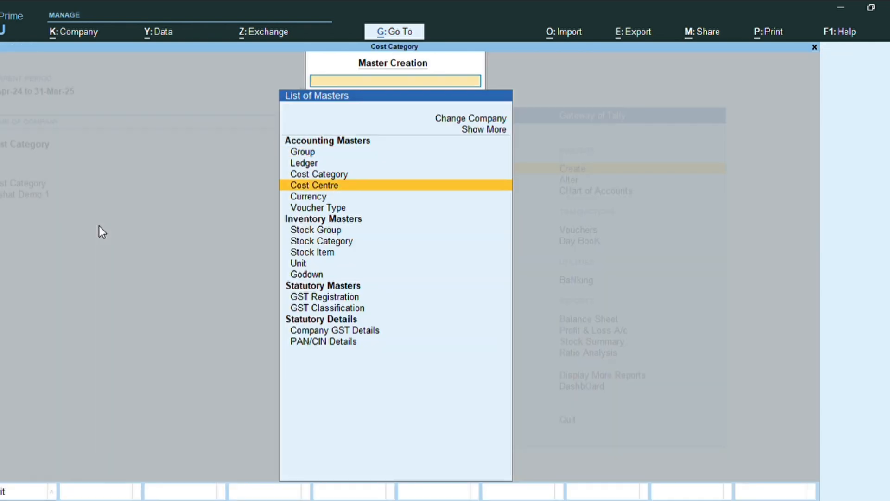
key("Return")
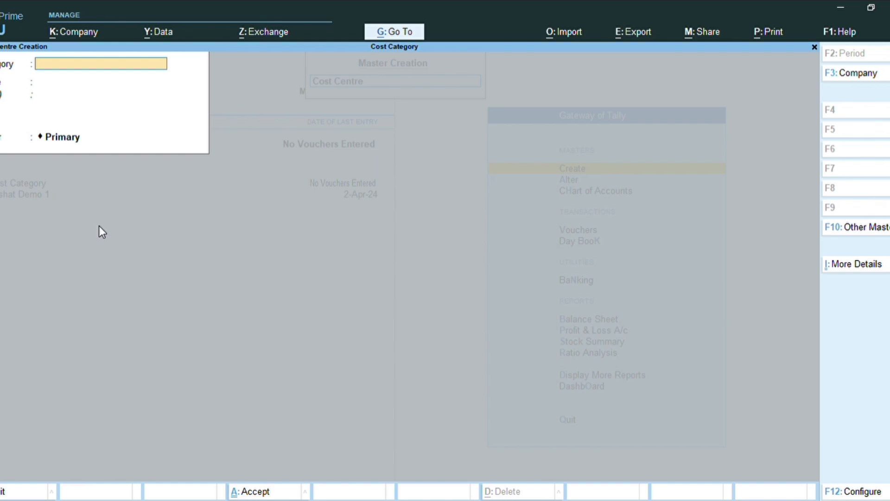
key("Return")
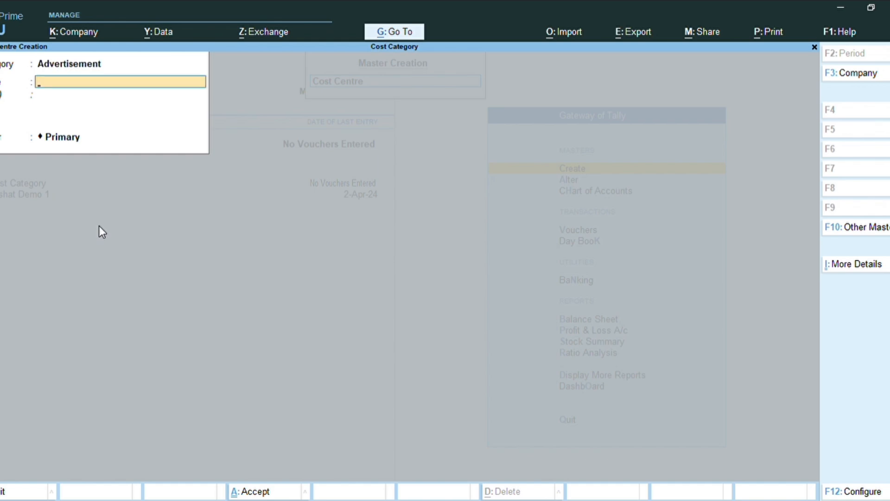
key("BackSpace")
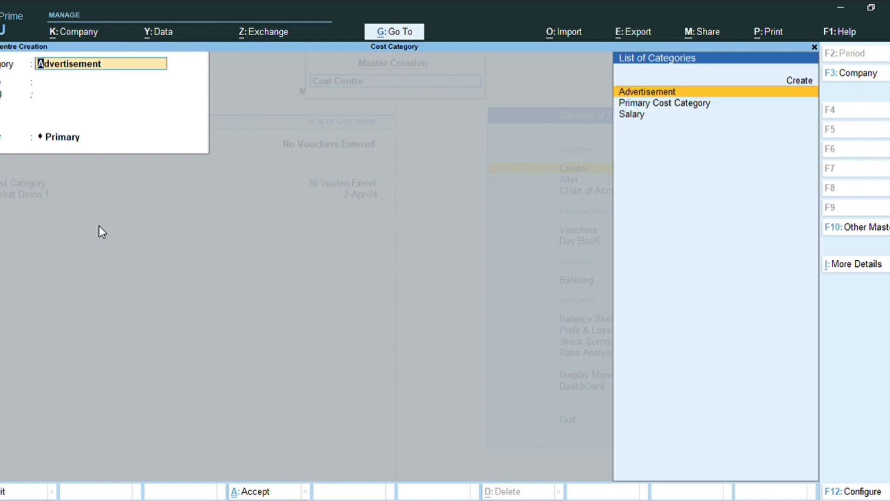
key("Down")
key("Down")
key("Return")
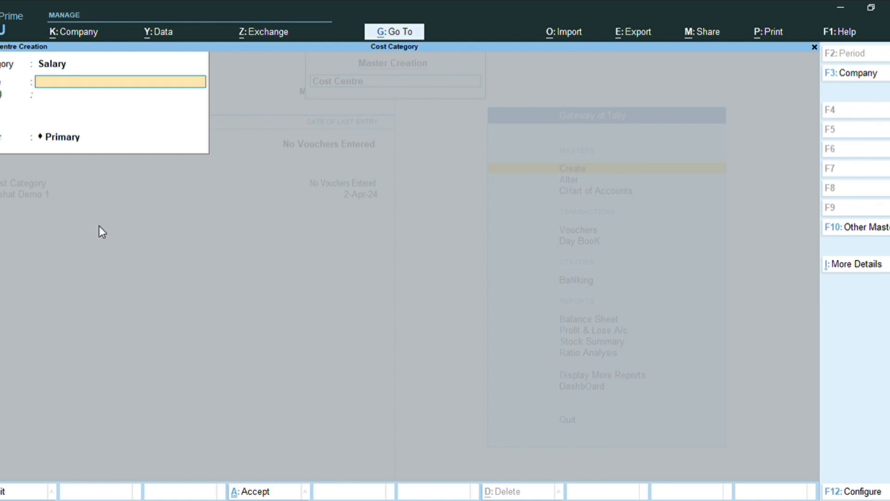
type("Ama")
type("n")
key("Return")
key("Return")
key("Return")
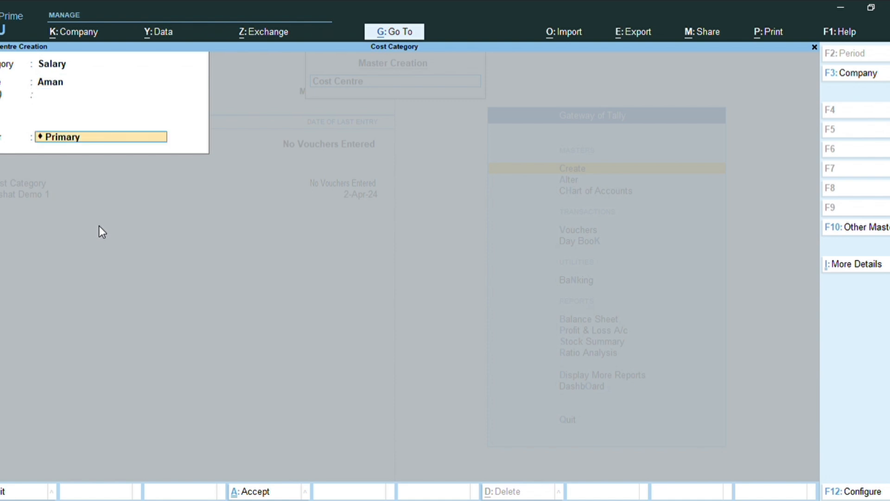
key("Return")
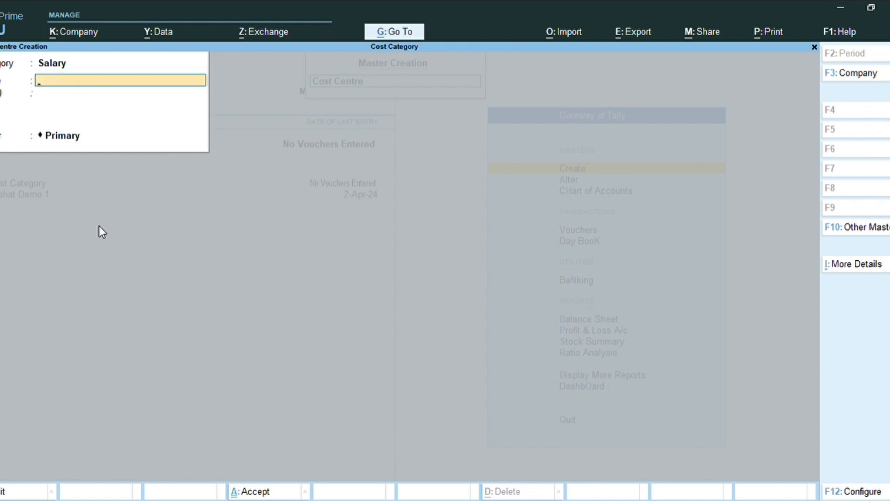
Create another cost centre under the Salary category, entering a second employee's name, and accept it
type("Riya")
key("Return")
key("Return")
key("Return")
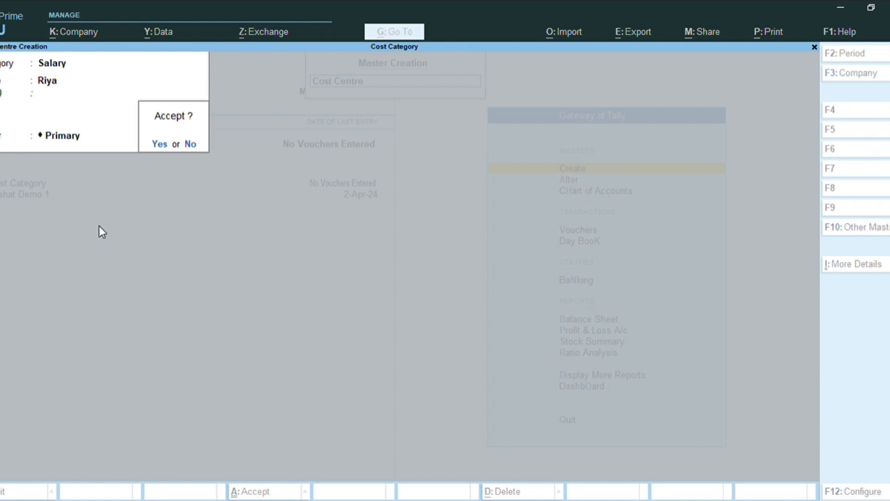
key("y")
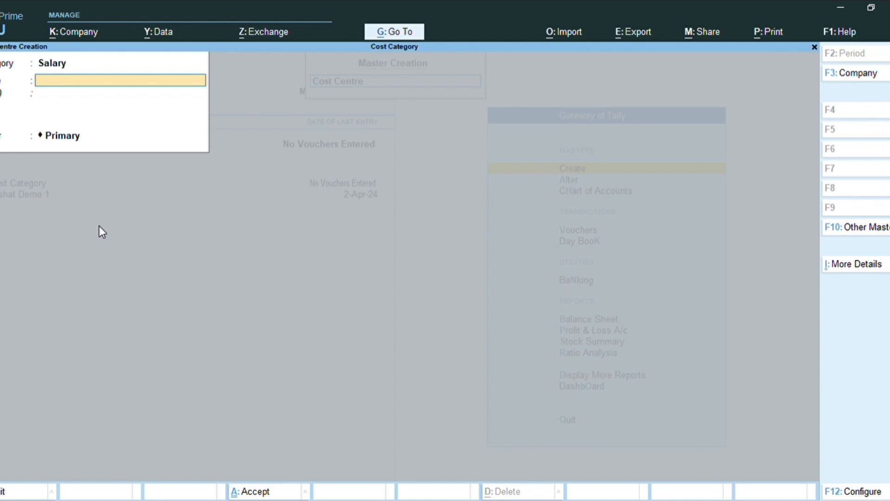
Create a third cost centre under the Salary category, entering another employee's name, and accept it
type("Neha")
key("Return")
key("Return")
key("Return")
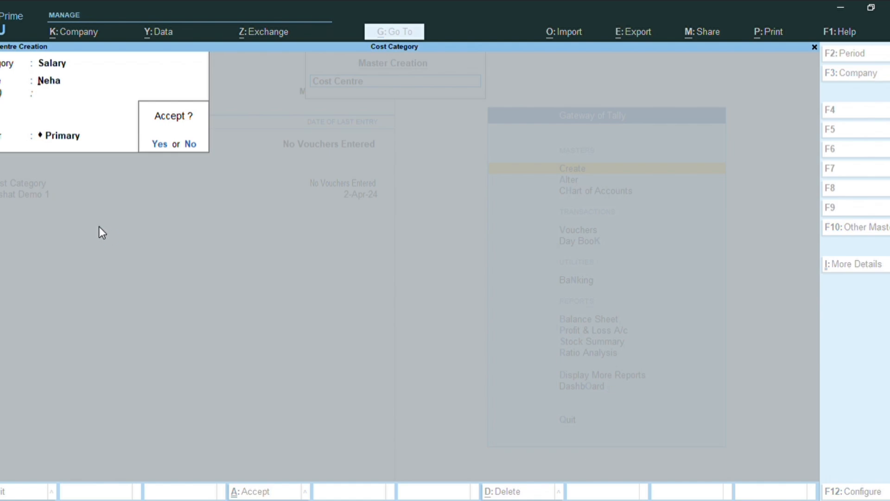
key("Return")
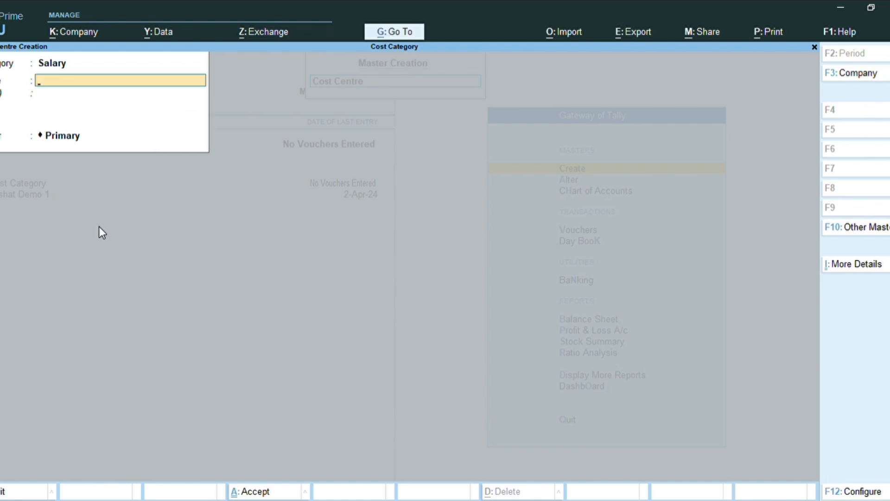
Switch the cost category to Advertisement and create a cost centre named Banner under Primary, accepting it
key("BackSpace")
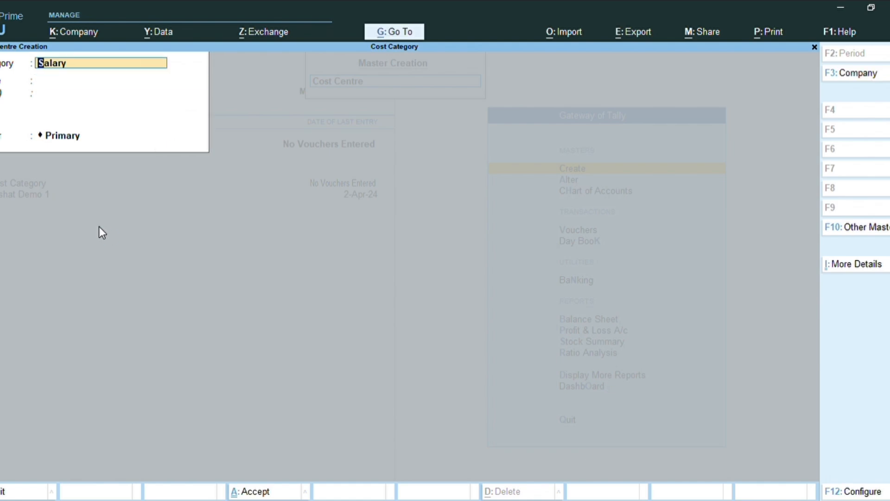
type("A")
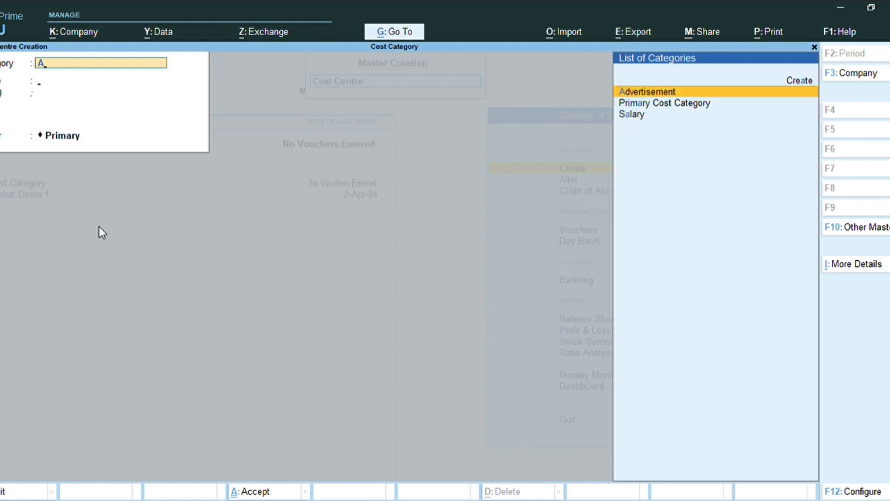
key("Return")
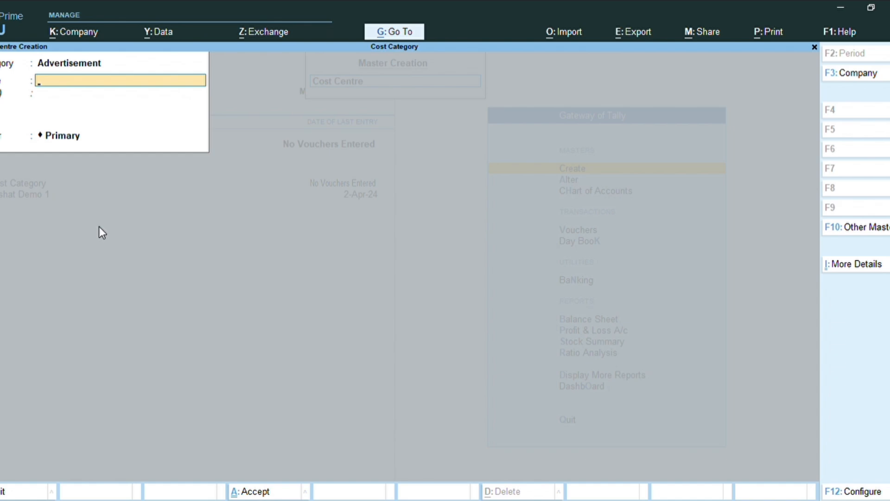
type("Banner")
key("Return")
key("Return")
key("Return")
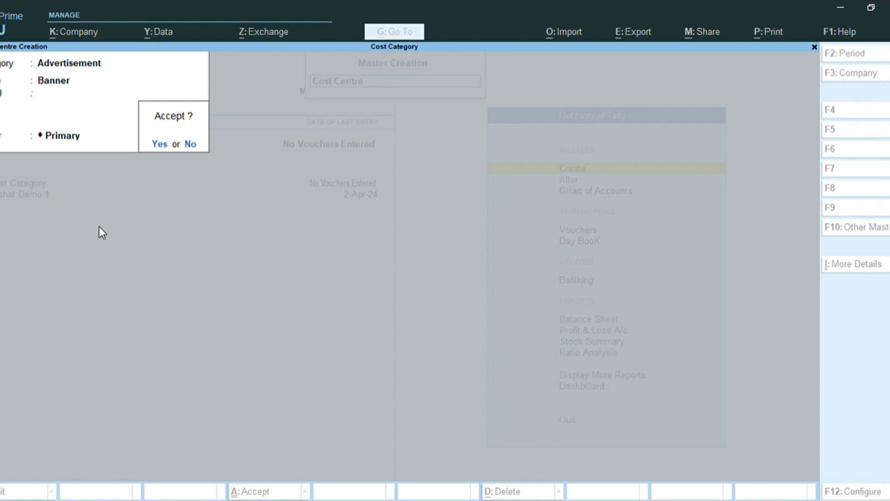
key("Return")
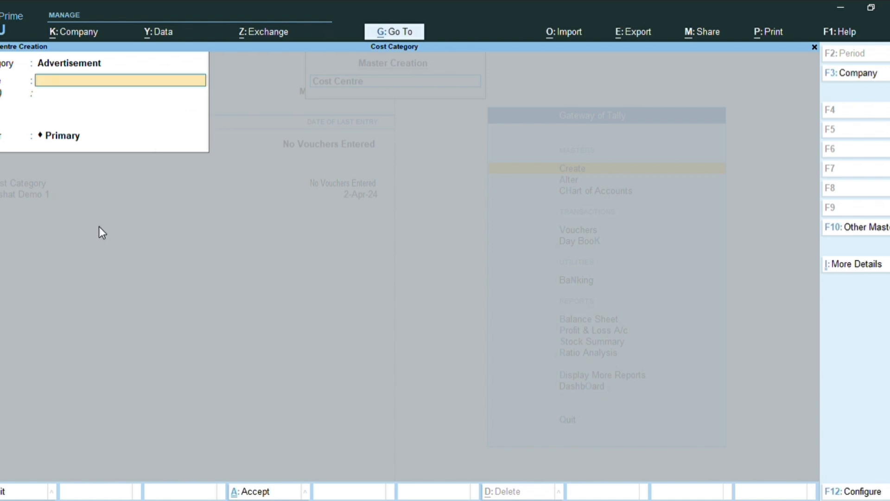
Create a cost centre named Newspaper under the Advertisement category and accept it
type("Newspaper")
key("Return")
key("Return")
key("Return")
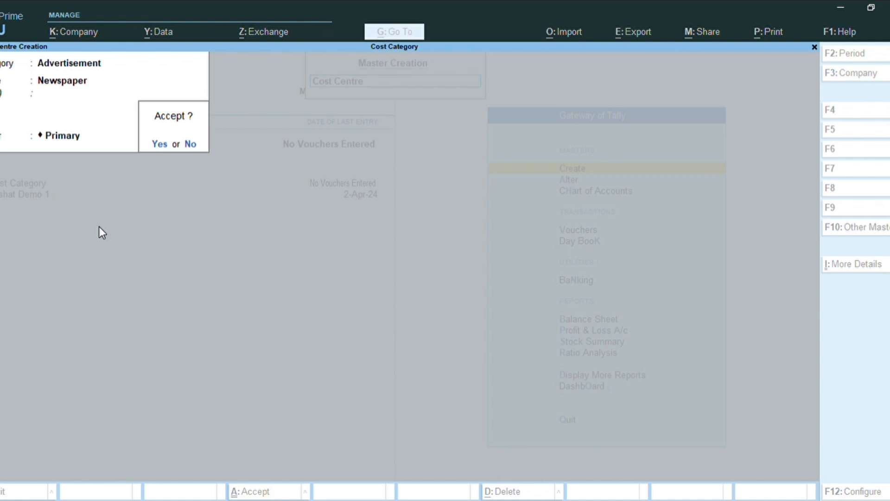
key("Return")
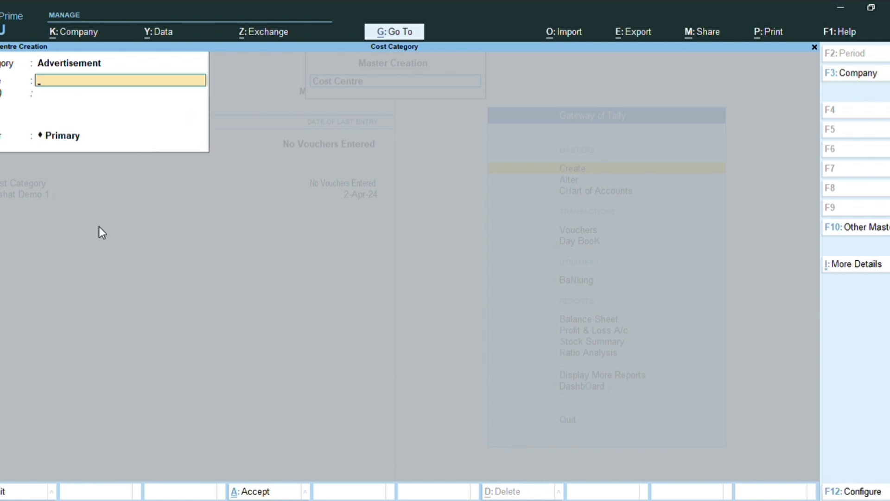
Create a cost centre named TV under the Advertisement category, accept it, and quit cost centre creation
type("TV")
key("Return")
key("Return")
key("Return")
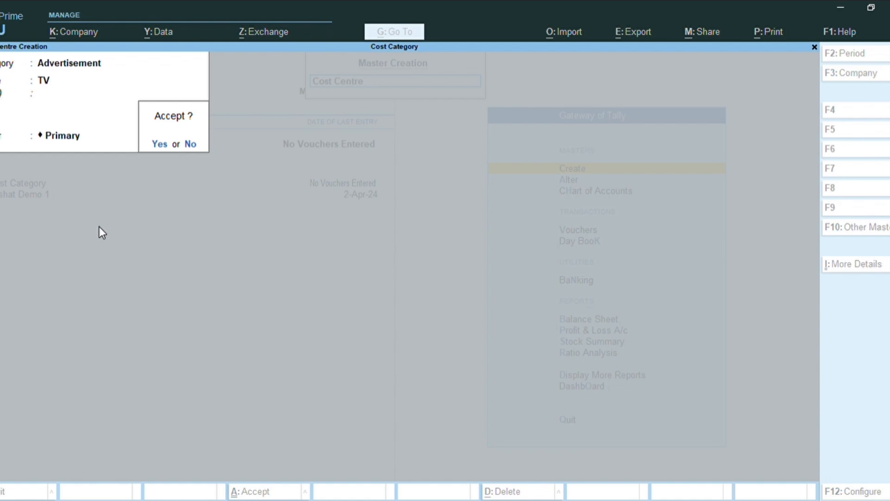
key("Return")
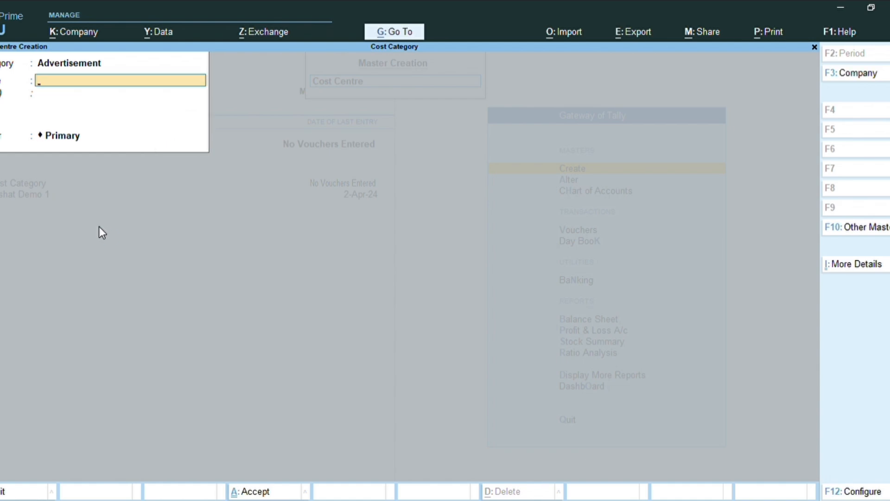
key("Escape")
Leave master creation and open a Payment voucher from the Gateway of Tally
key("Return")
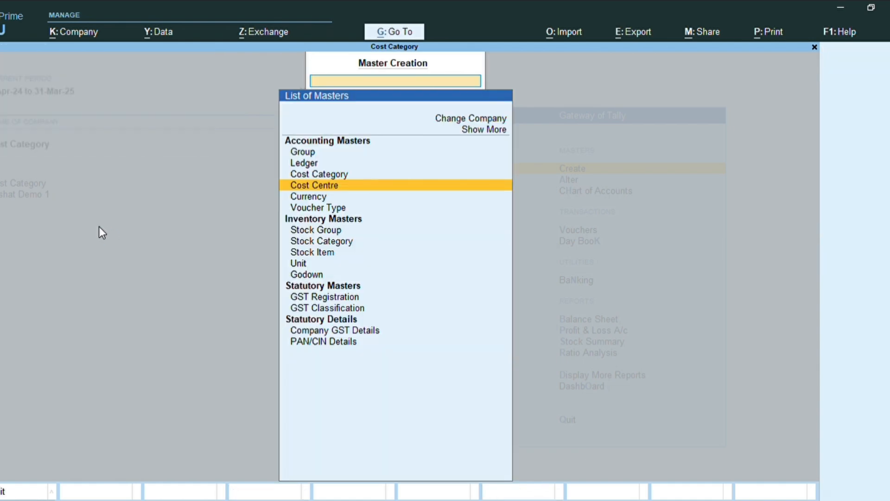
key("Escape")
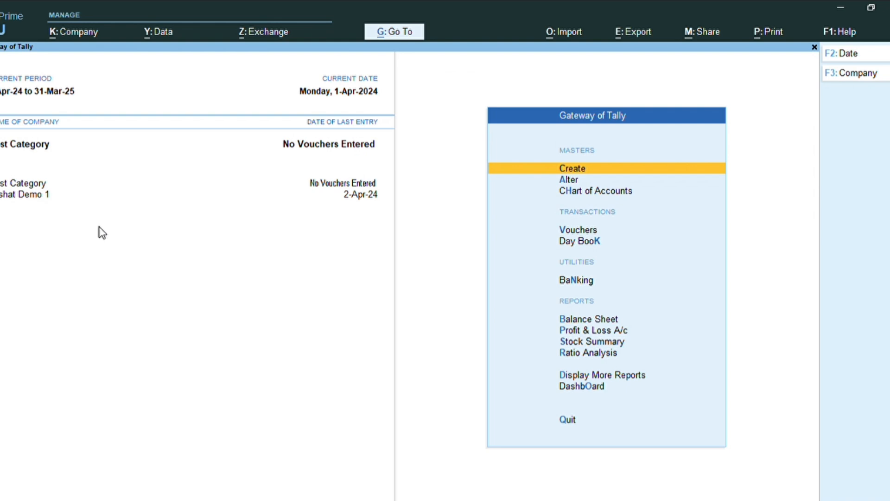
key("Down")
key("Down")
key("Down")
key("Down")
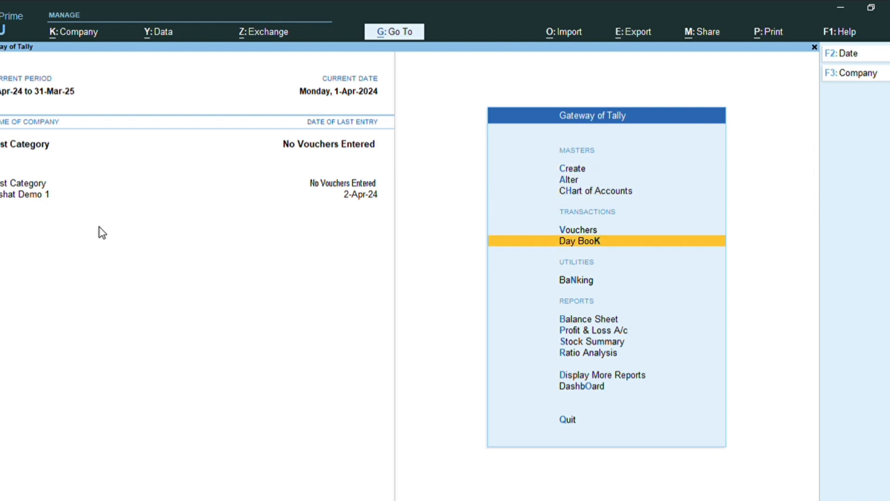
key("Up")
key("Return")
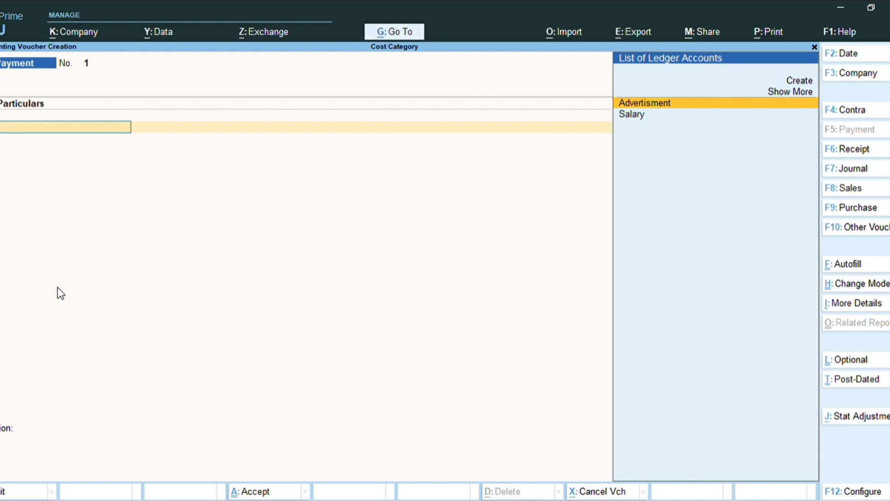
Debit the Salary ledger with 100000 in the Payment voucher
key("Down")
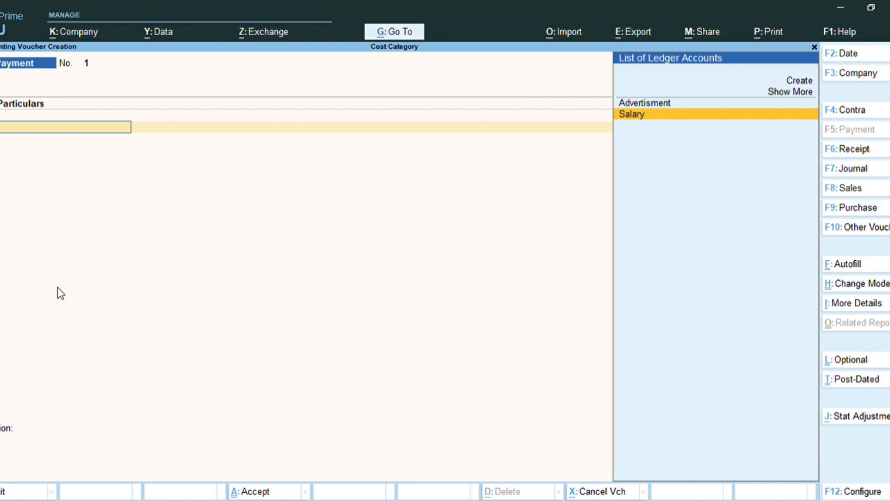
key("Return")
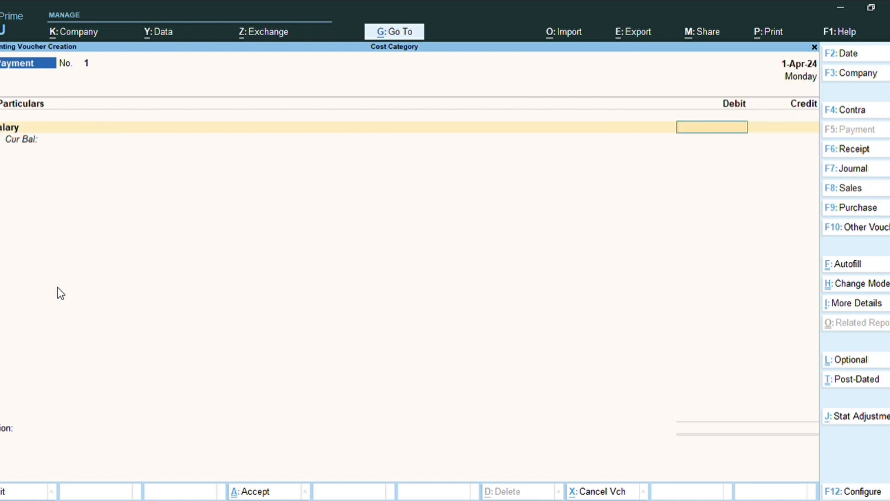
type("100000")
key("Return")
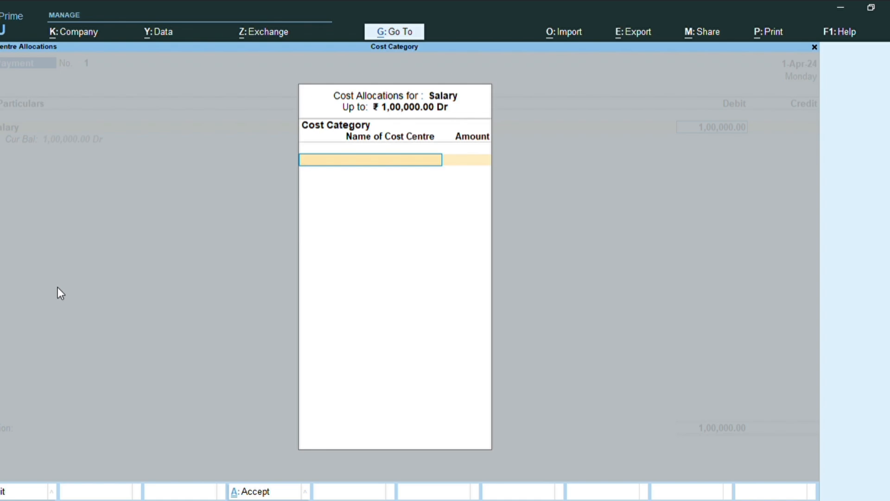
Choose the Salary cost category and allocate 50000 to the first employee's cost centre
type("N")
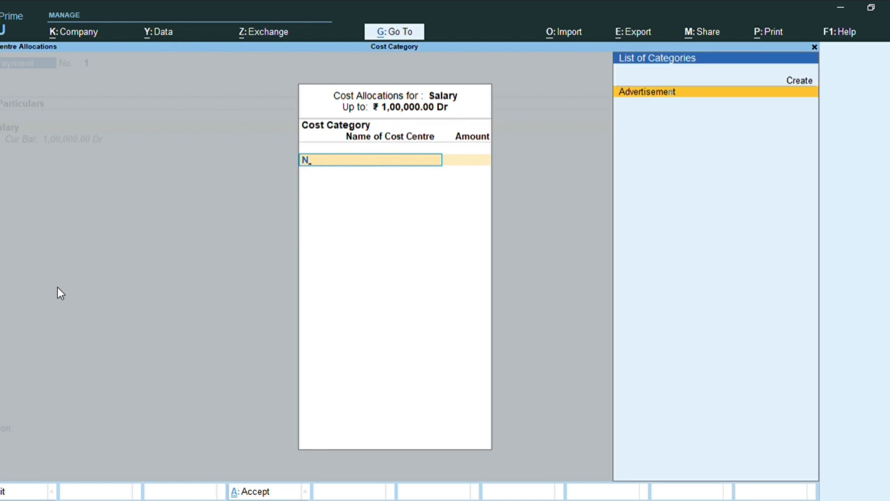
key("Up")
key("Down")
key("Up")
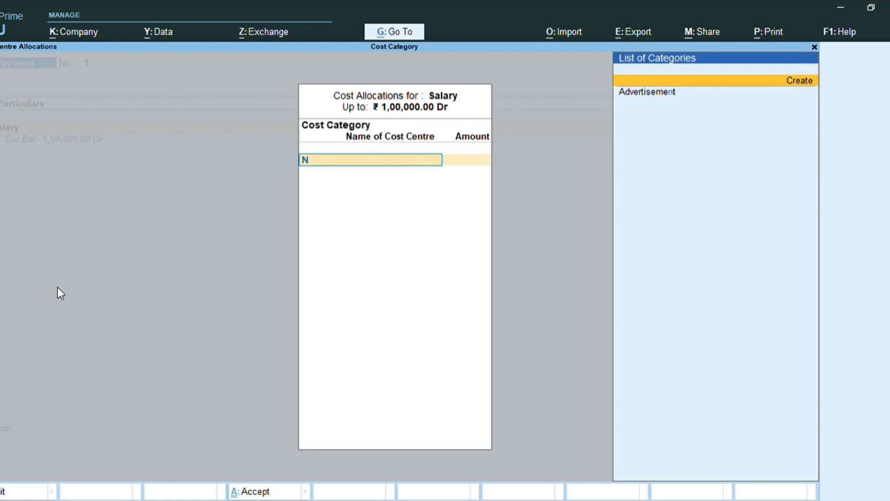
key("BackSpace")
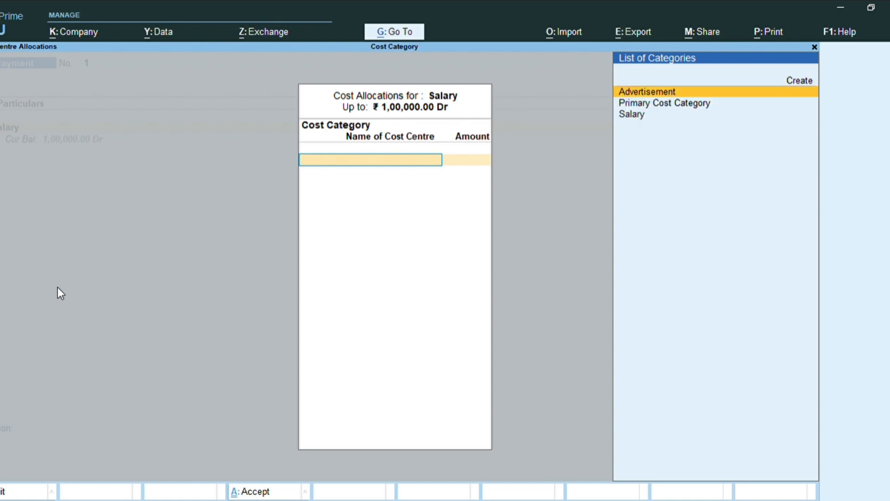
key("Down")
key("Down")
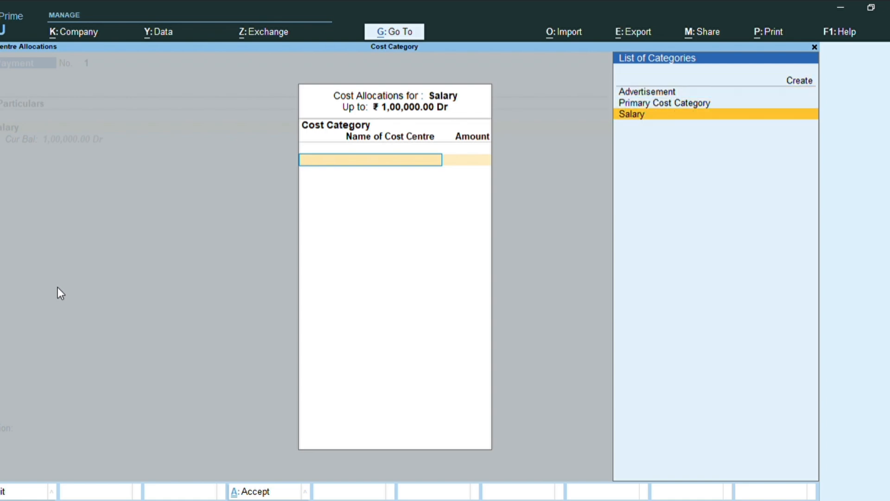
key("Return")
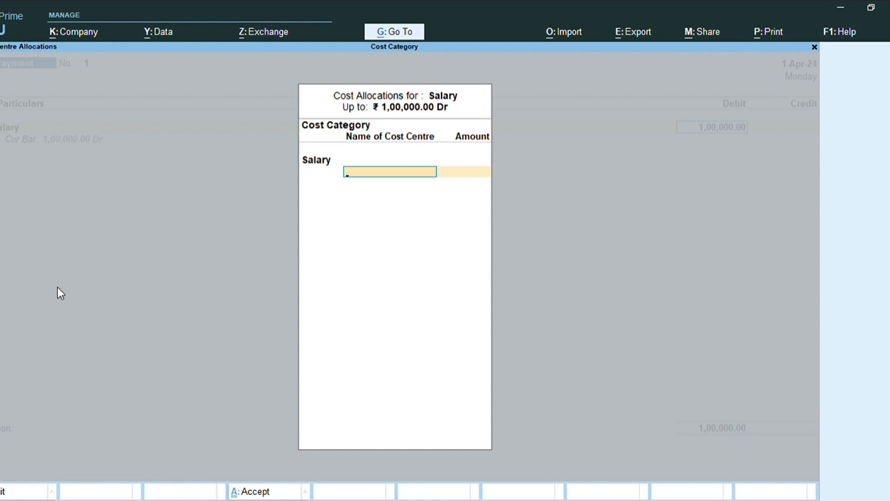
type("N")
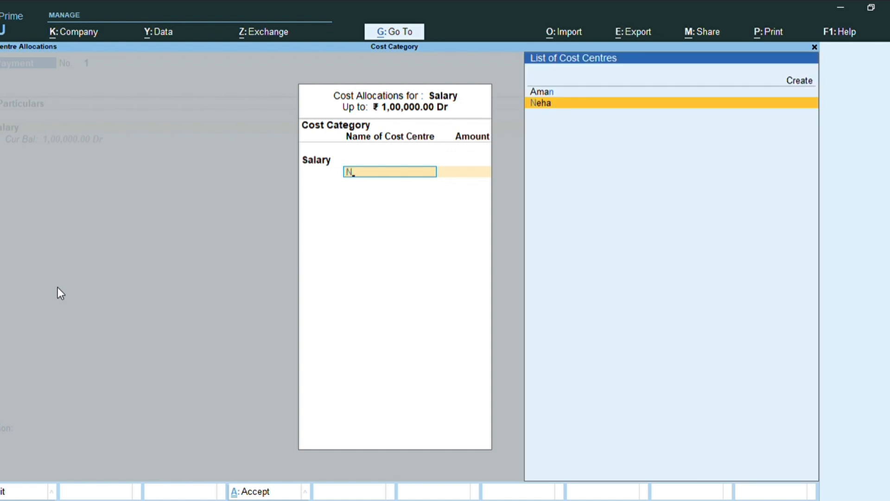
key("Return")
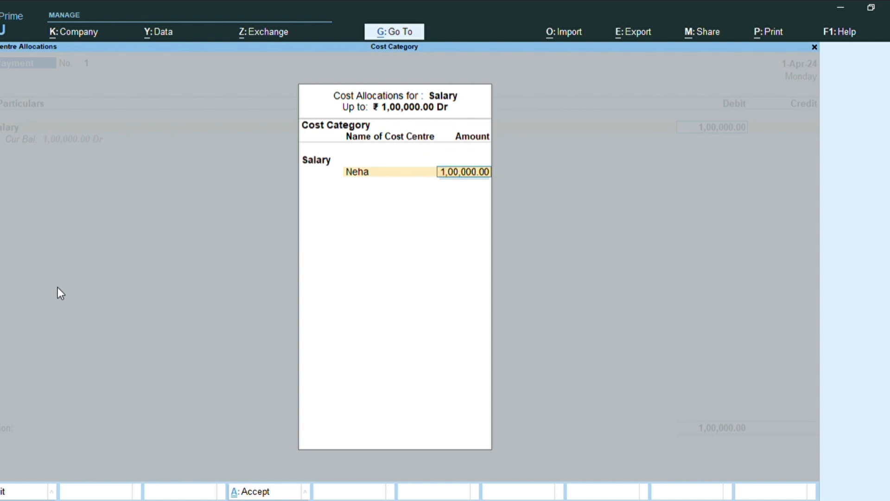
type("50000")
key("Return")
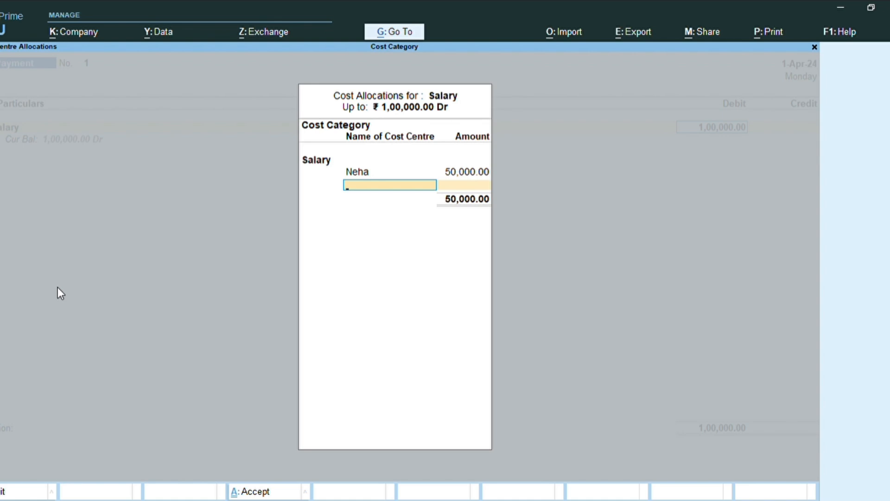
Allocate 25000 of the salary to the second employee's cost centre
type("Am")
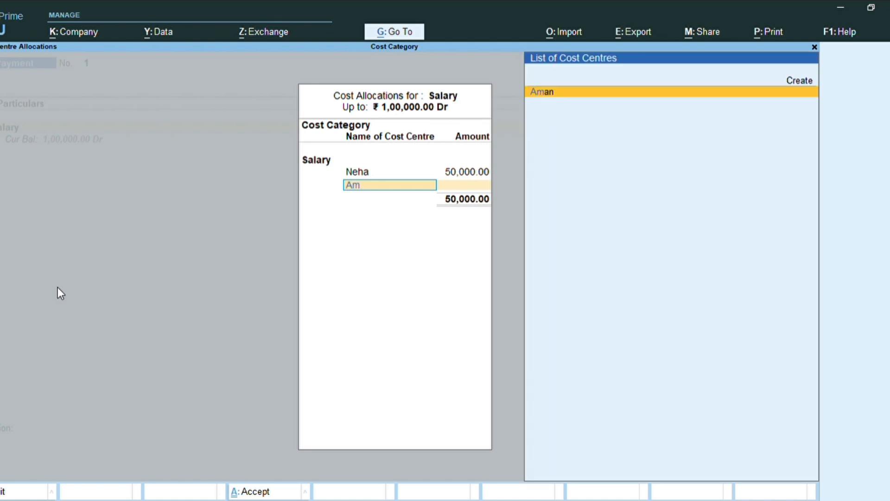
key("Return")
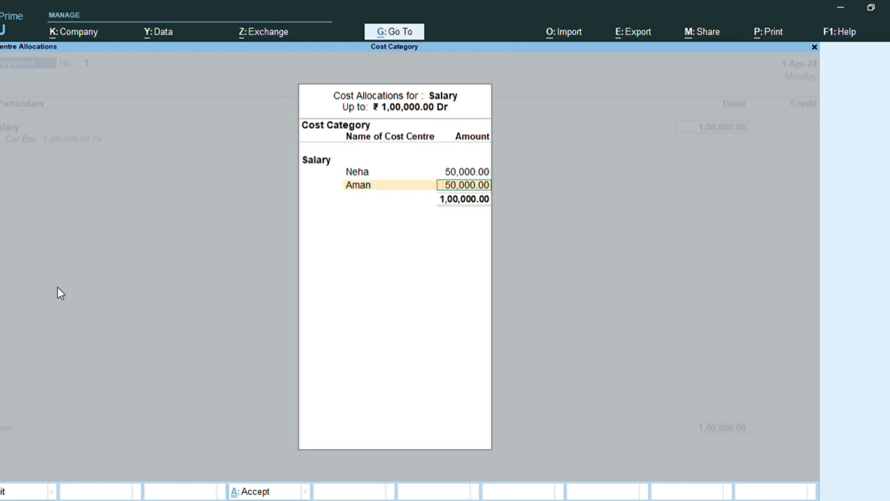
type("25000")
key("Return")
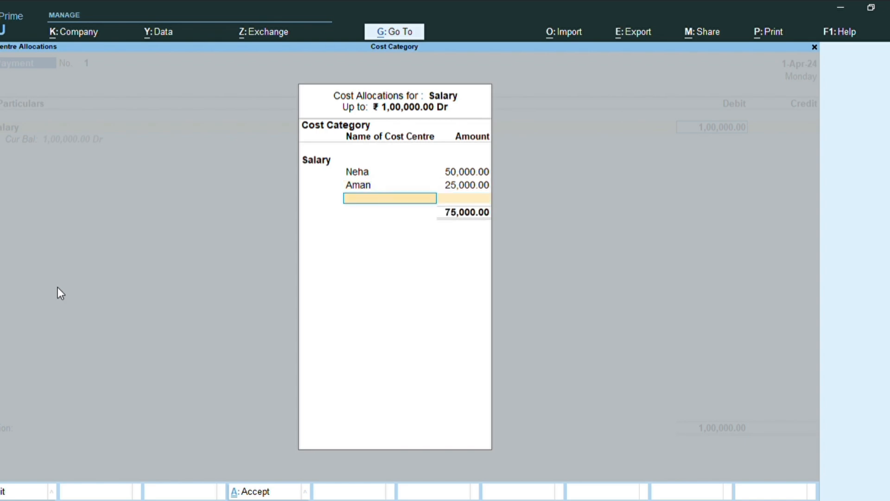
Allocate the remaining 25000 to the third employee's cost centre and close the salary allocation
type("Riy")
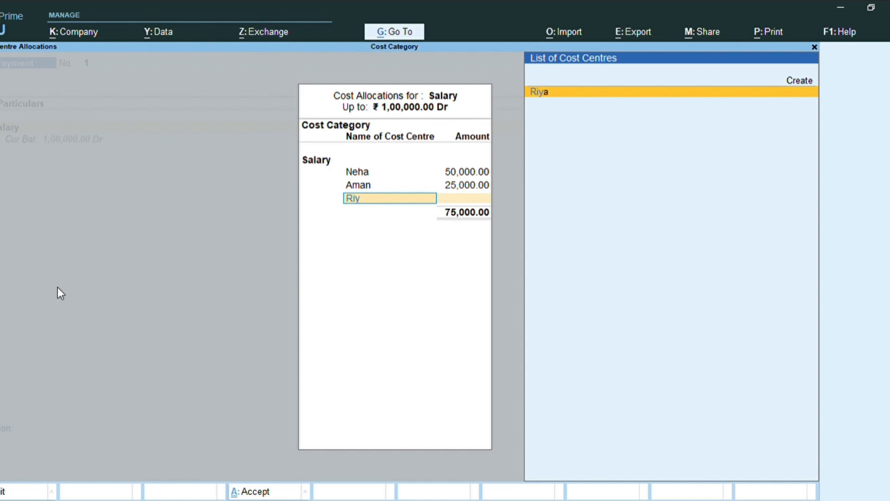
key("Return")
key("Return")
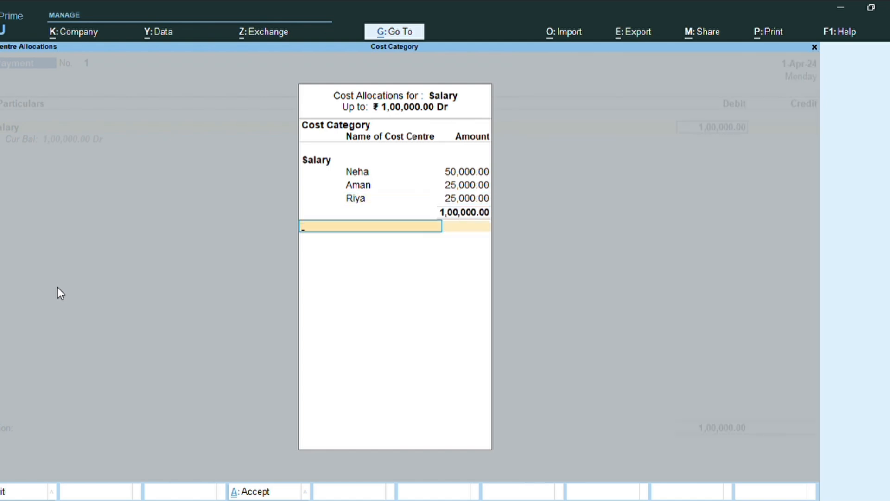
key("Return")
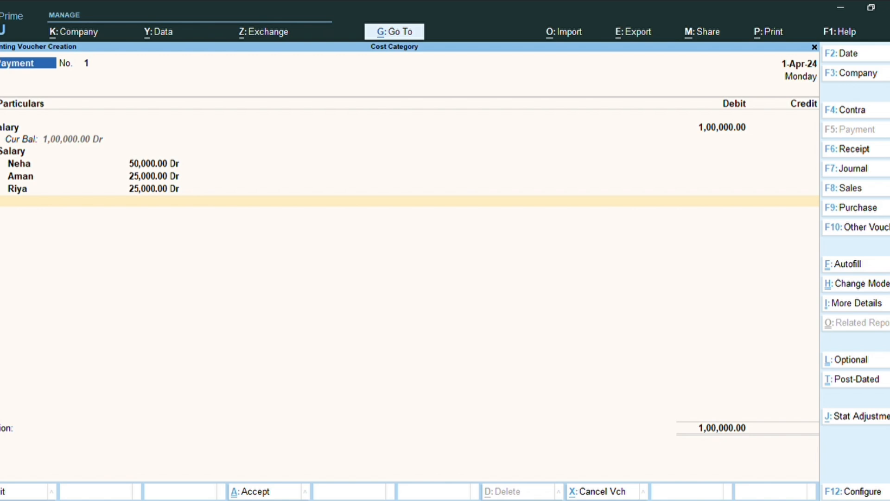
Add the Advertisment ledger as a second debit line with 20000
key("Return")
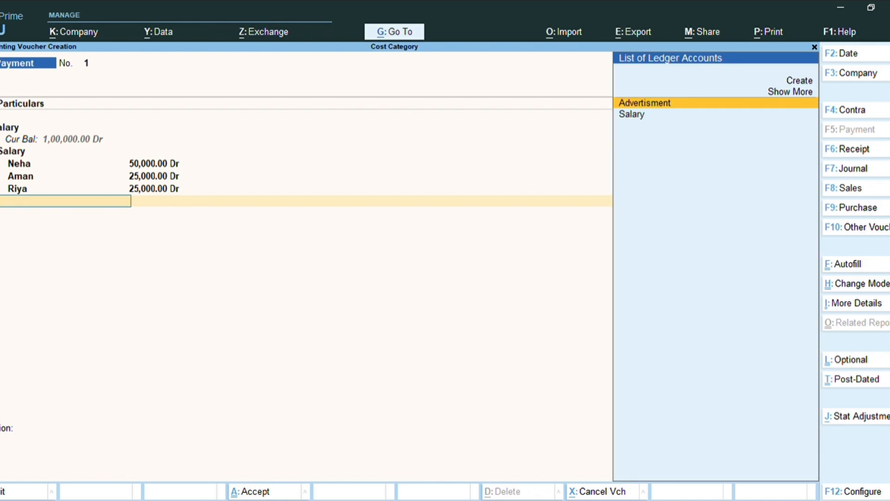
key("Return")
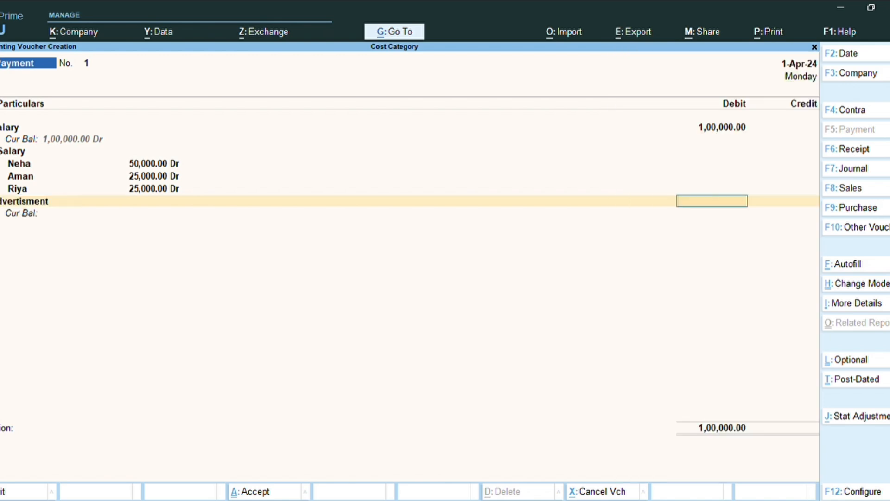
type("20000")
key("Return")
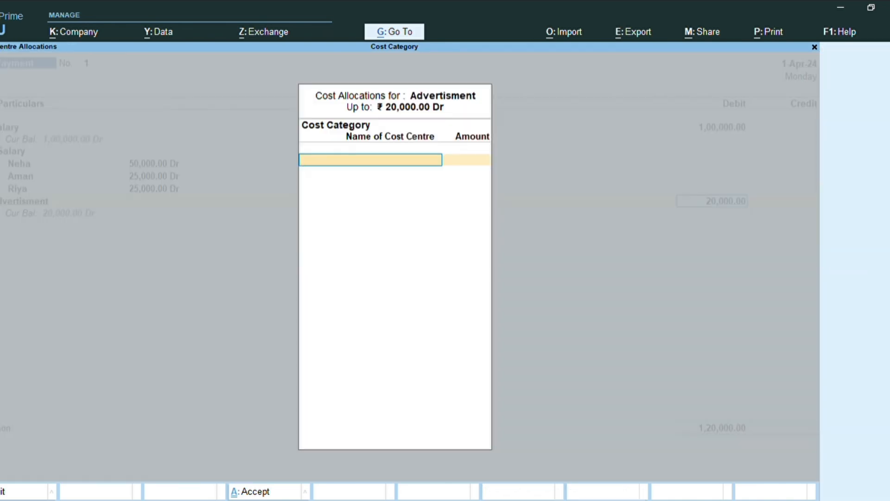
Choose the Advertisement cost category and allocate 12000 to the Banner cost centre
key("Return")
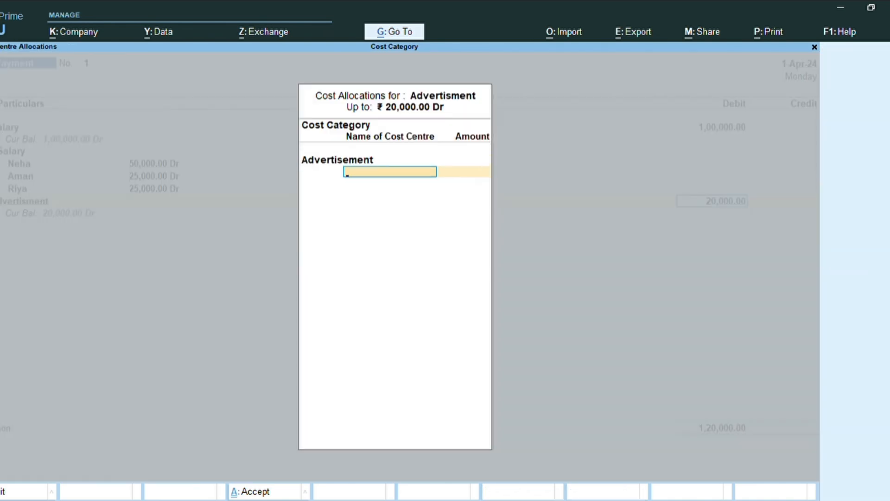
type("Ba")
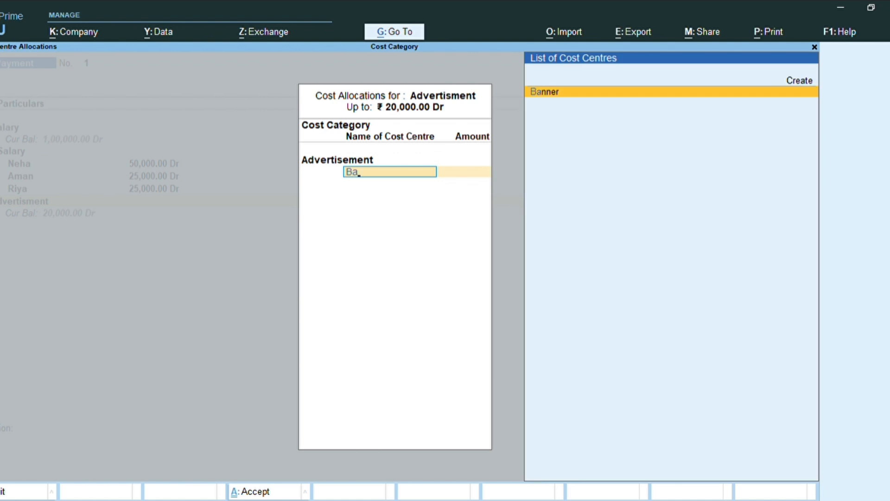
key("Return")
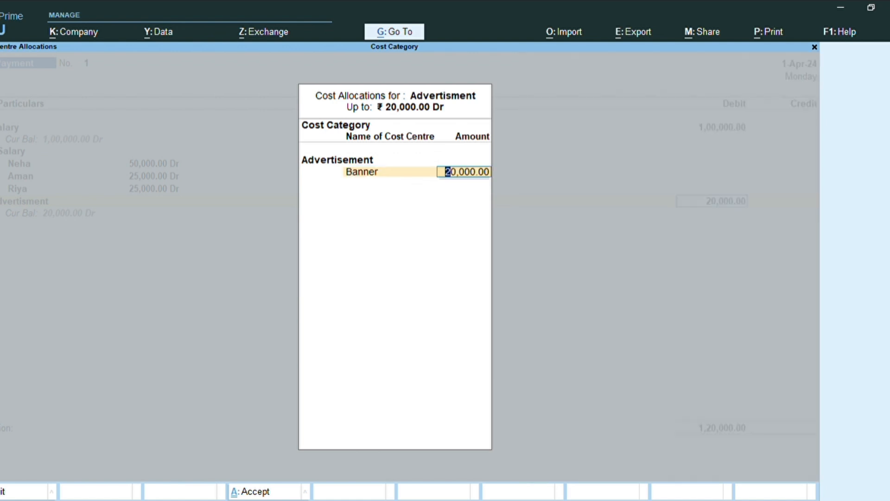
type("12000")
key("Return")
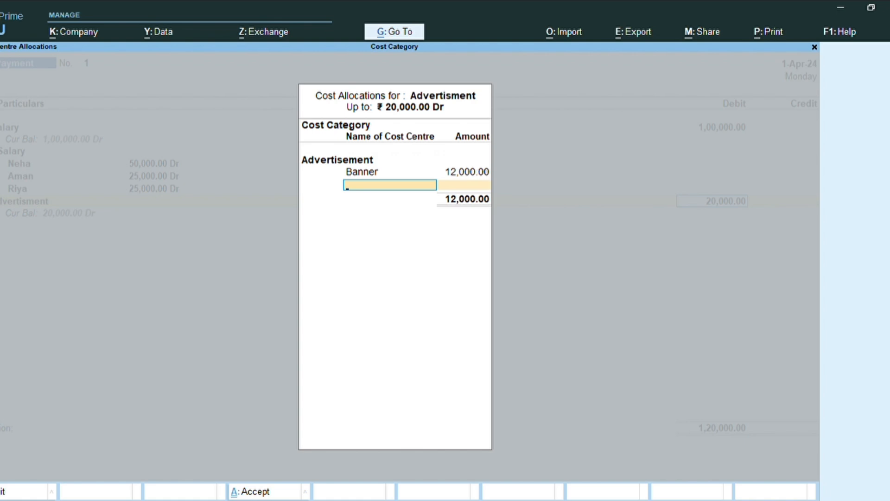
Allocate 2000 of the advertisement expense to the Newspaper cost centre
type("News")
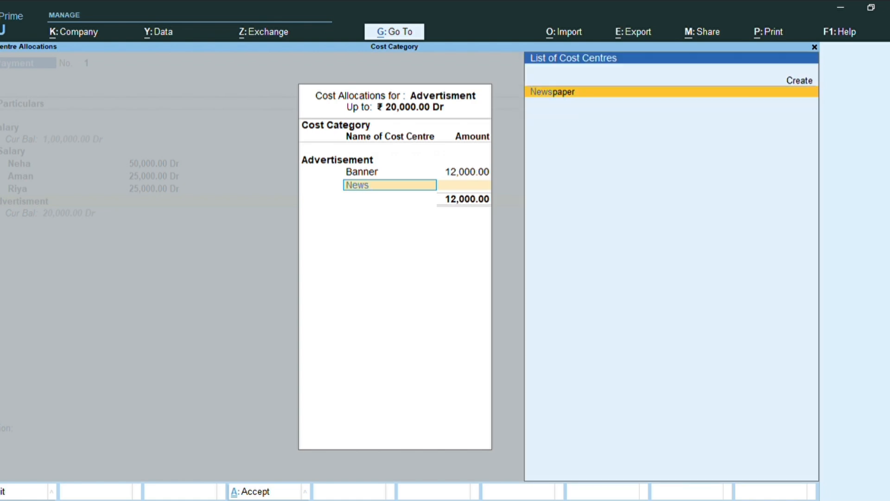
key("Return")
type("2")
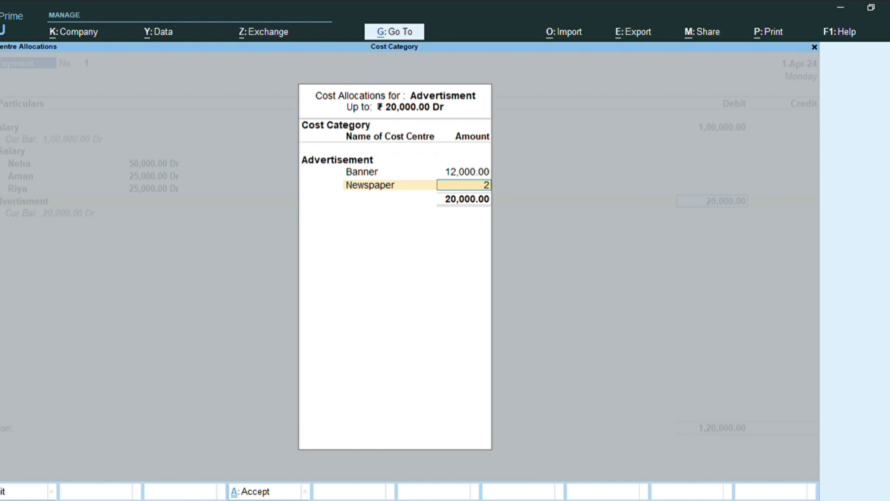
type("000")
key("Return")
Allocate the remaining 6000 to the TV cost centre and close the advertisement allocation
type("T")
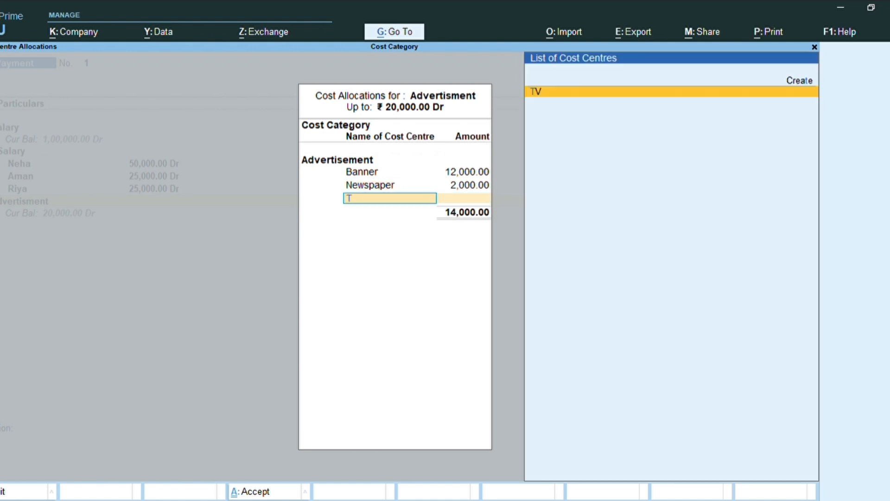
key("Return")
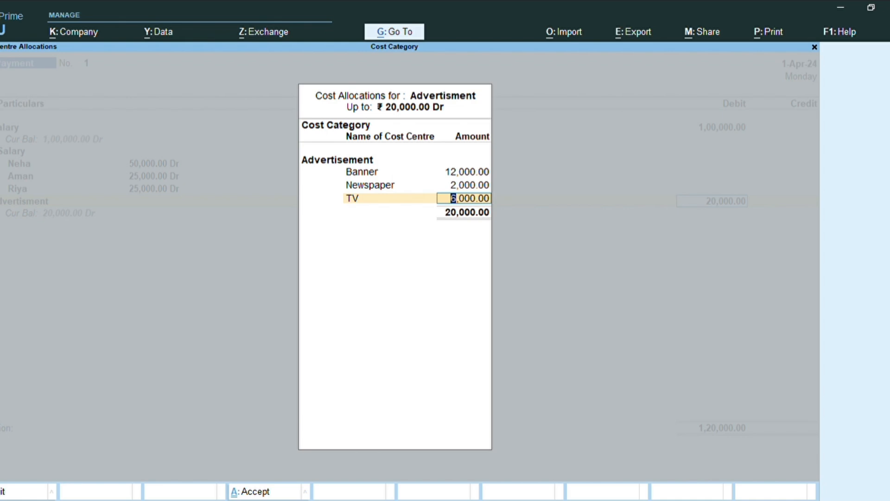
key("Return")
Add the Cash ledger as the credit line with 1,20,000 to balance the payment voucher
key("Return")
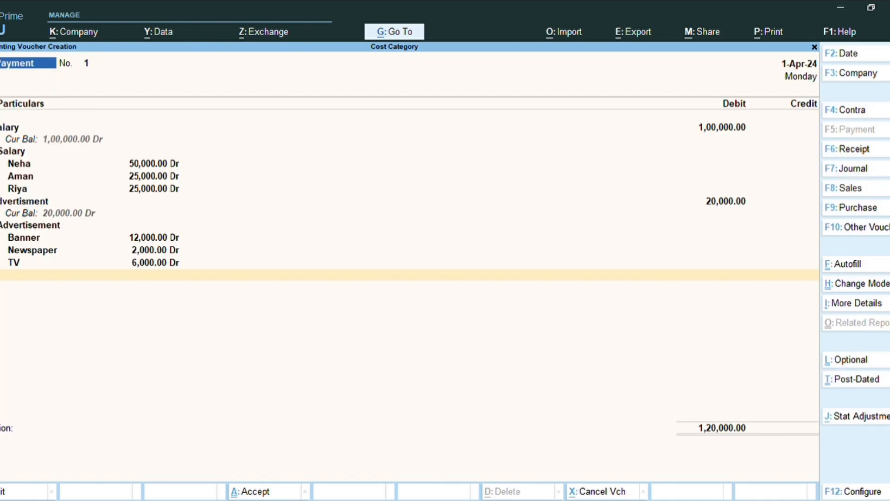
key("Return")
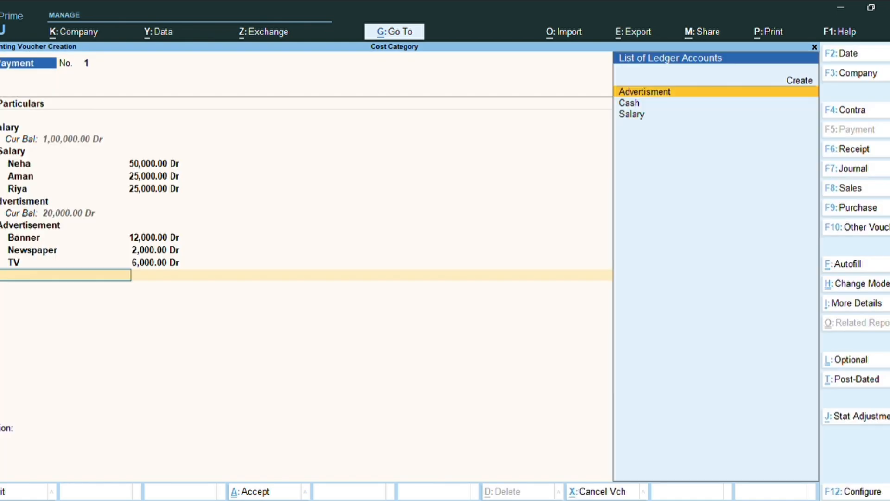
key("Down")
key("Down")
key("Up")
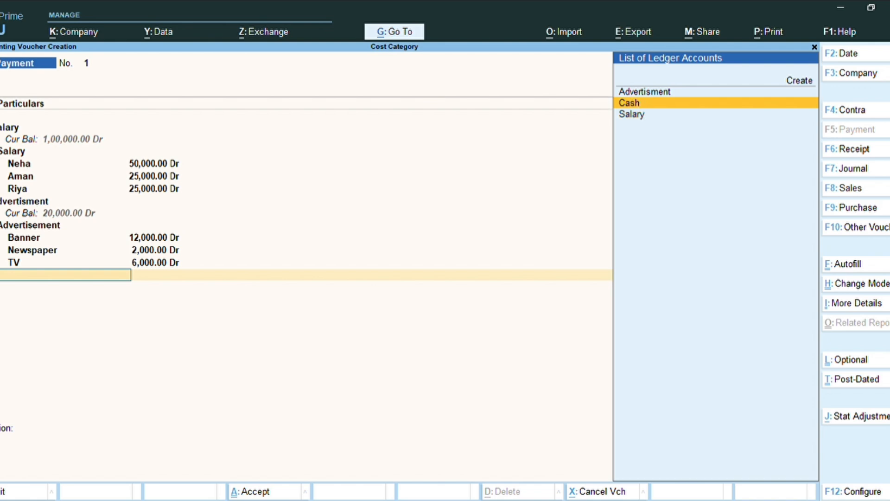
key("Return")
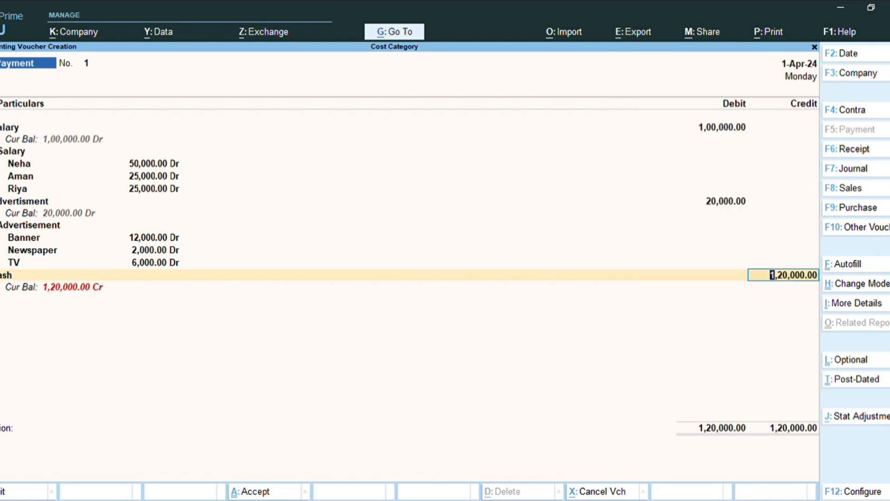
key("Return")
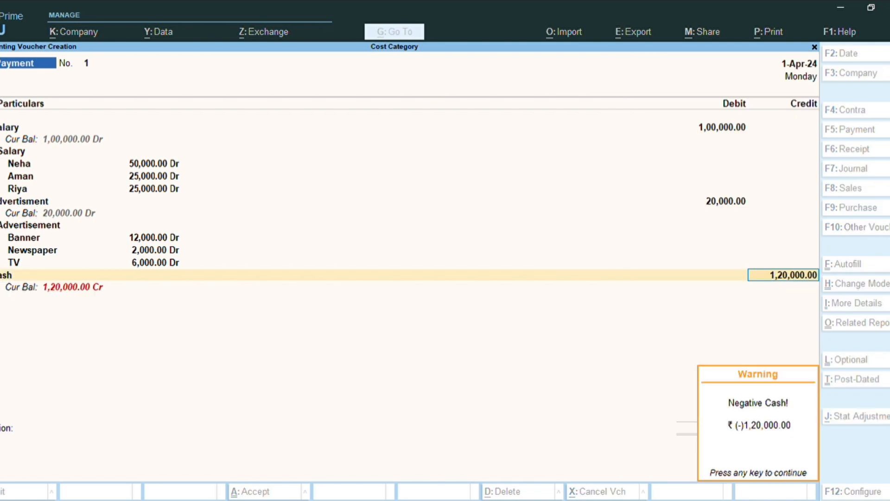
key("Return")
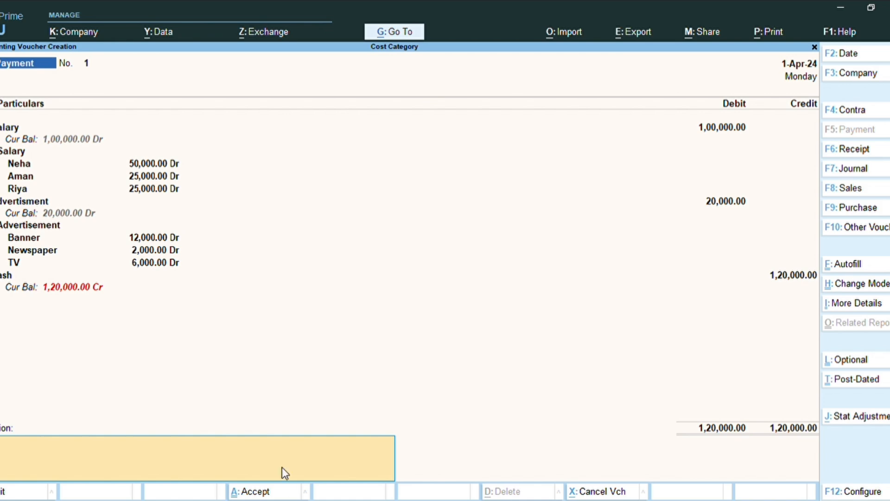